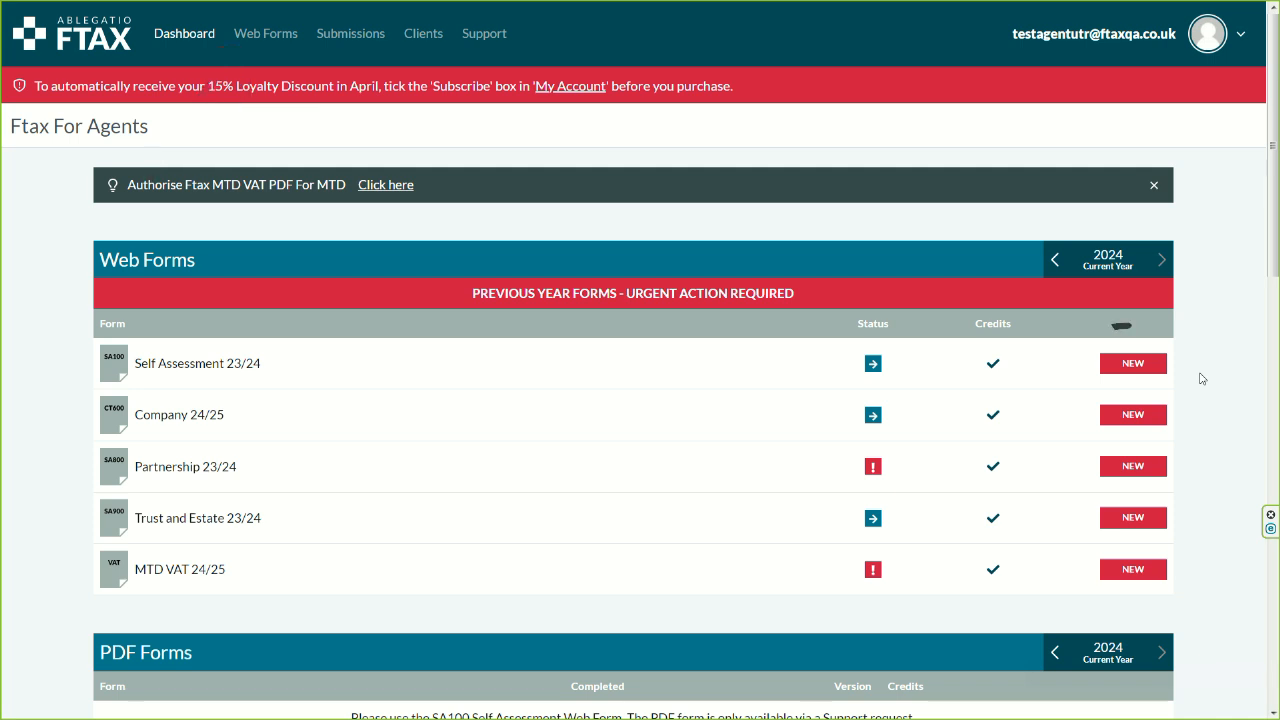
Step: Start a new SA100 self assessment web form from the saved forms list
left_click(1141, 371)
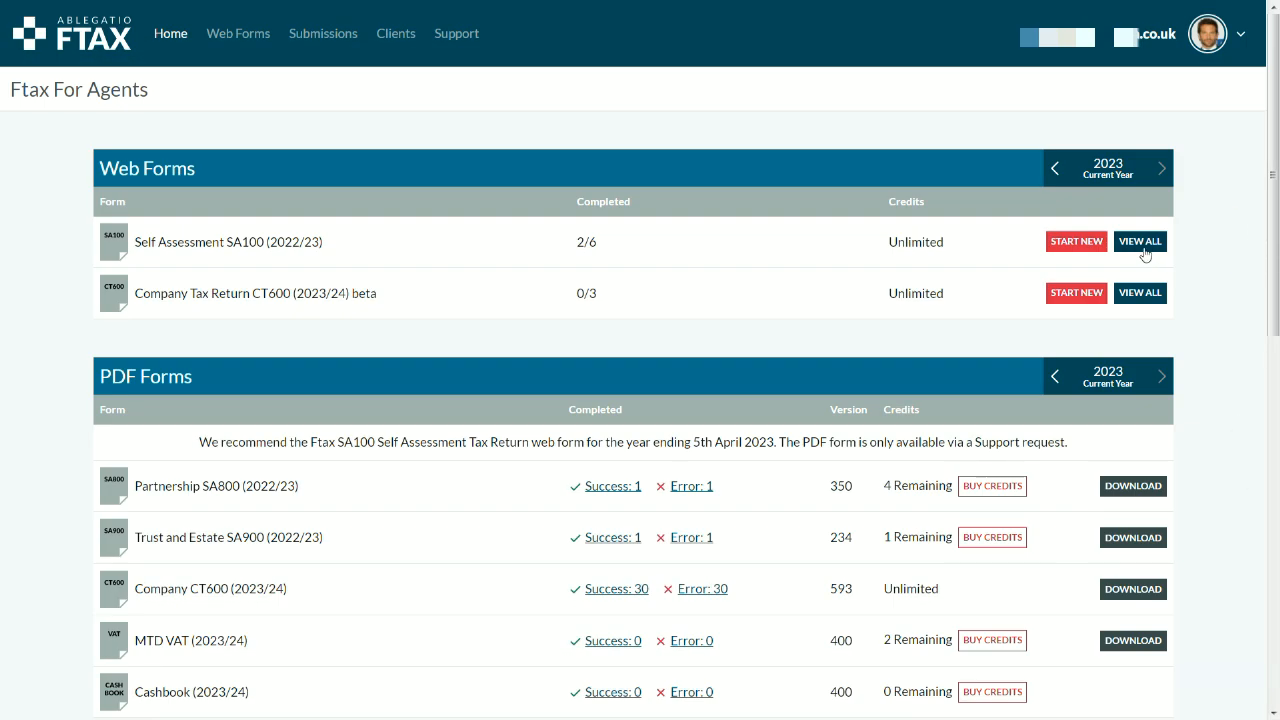
left_click(1140, 243)
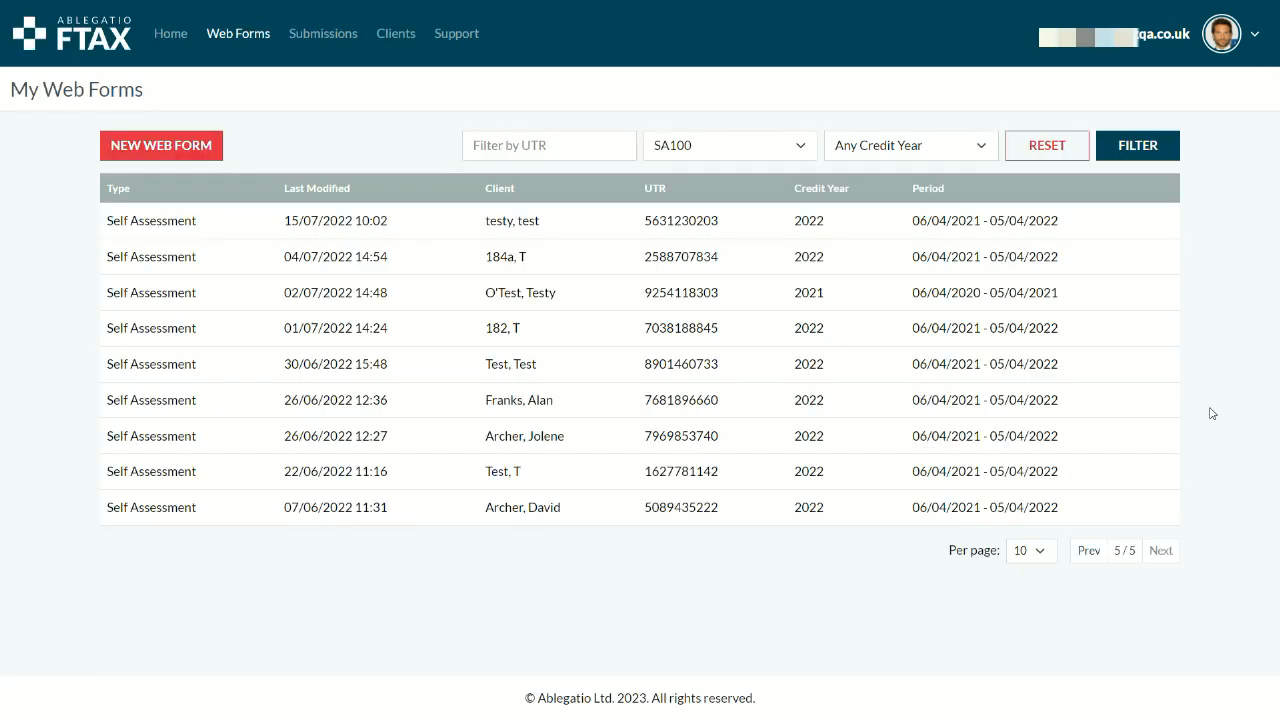
left_click(1157, 267)
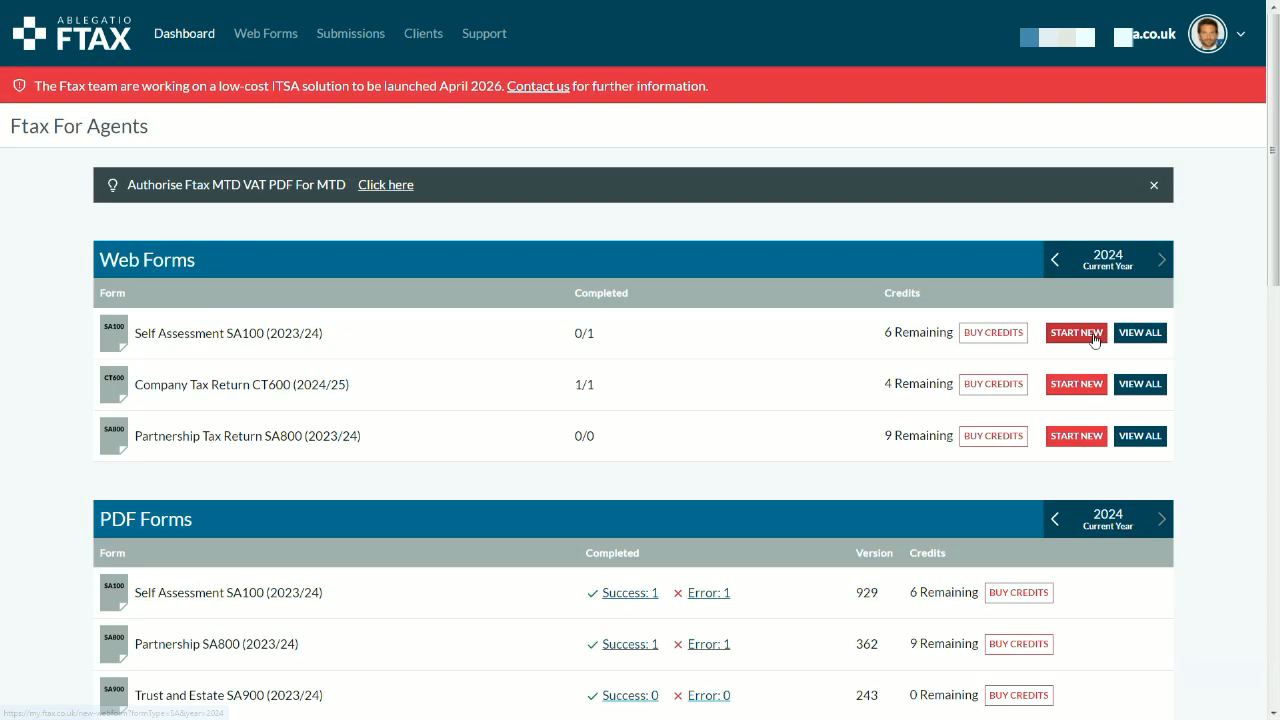
left_click(1076, 333)
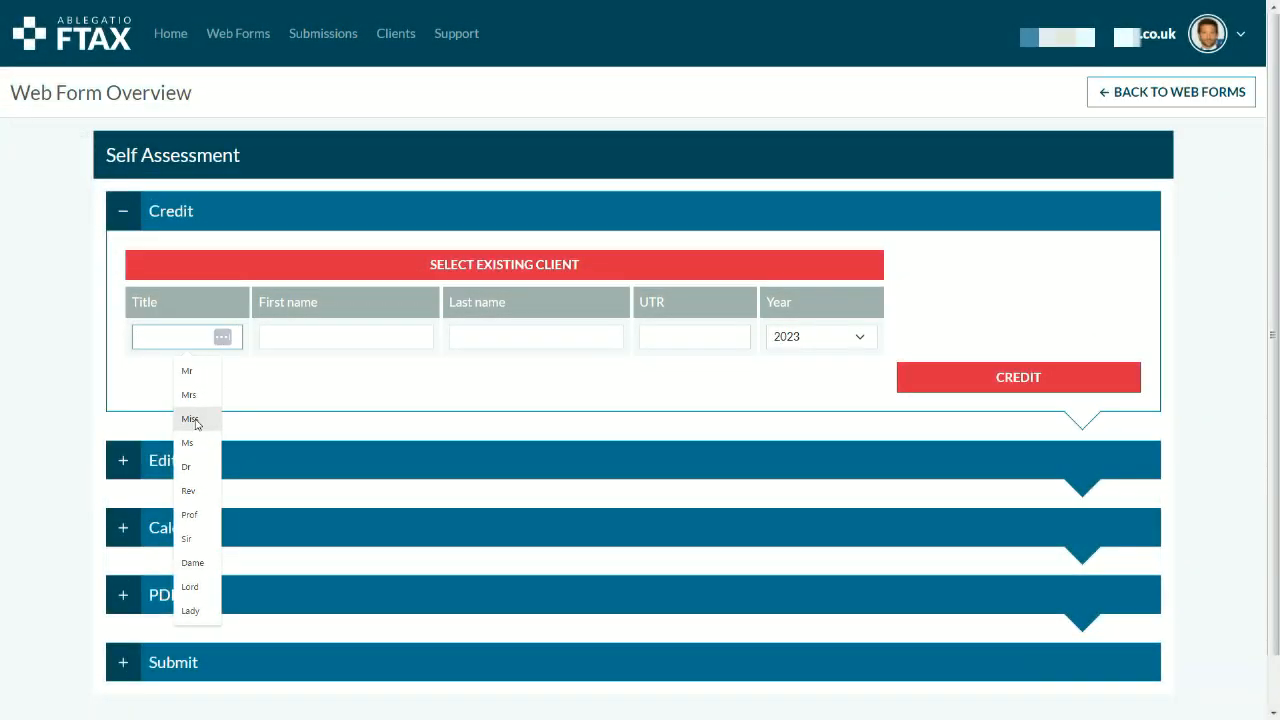
Step: Enter the client's title Miss, first and last name and UTR, credit the return, and calculate it
left_click(195, 423)
left_click(291, 335)
key("Tab")
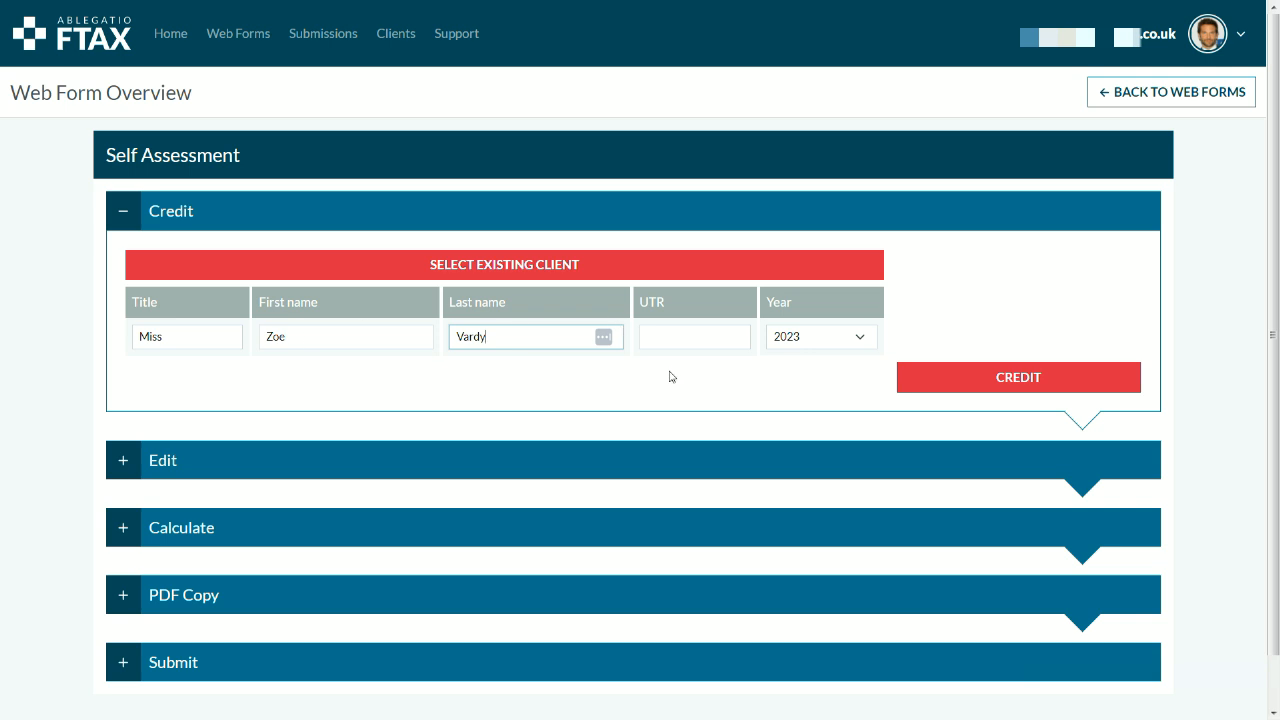
key("Tab")
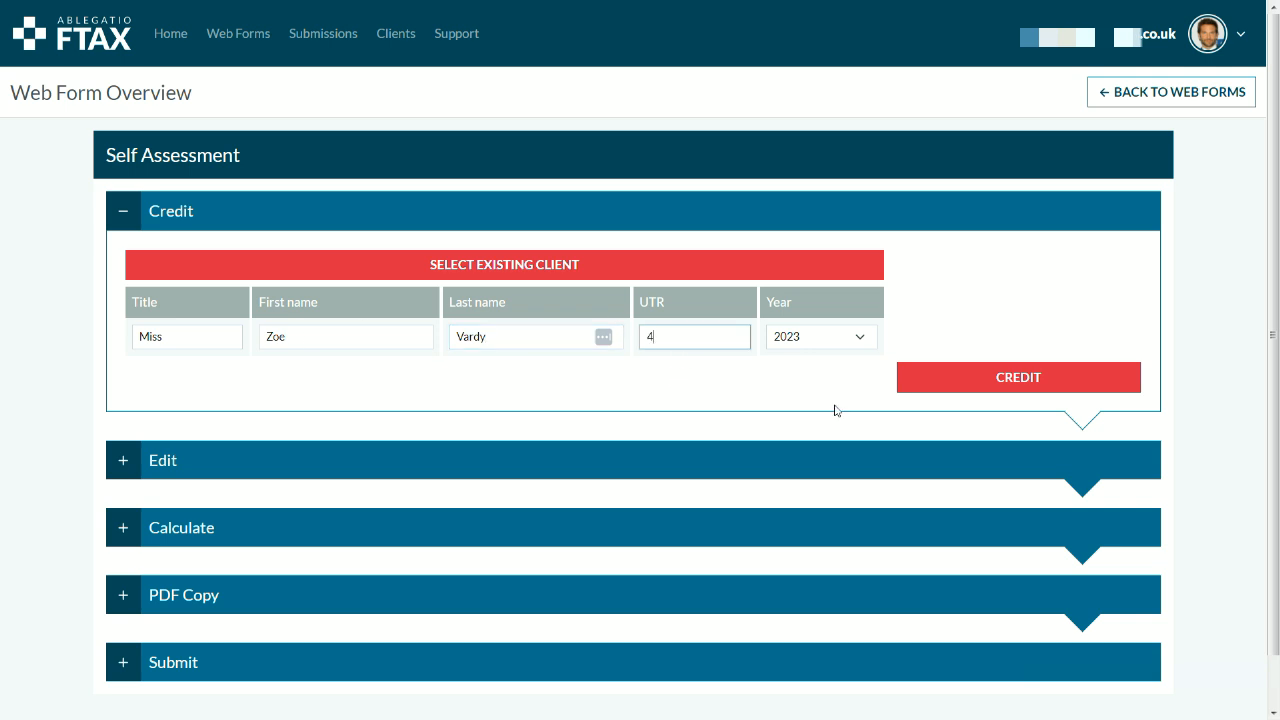
left_click(980, 385)
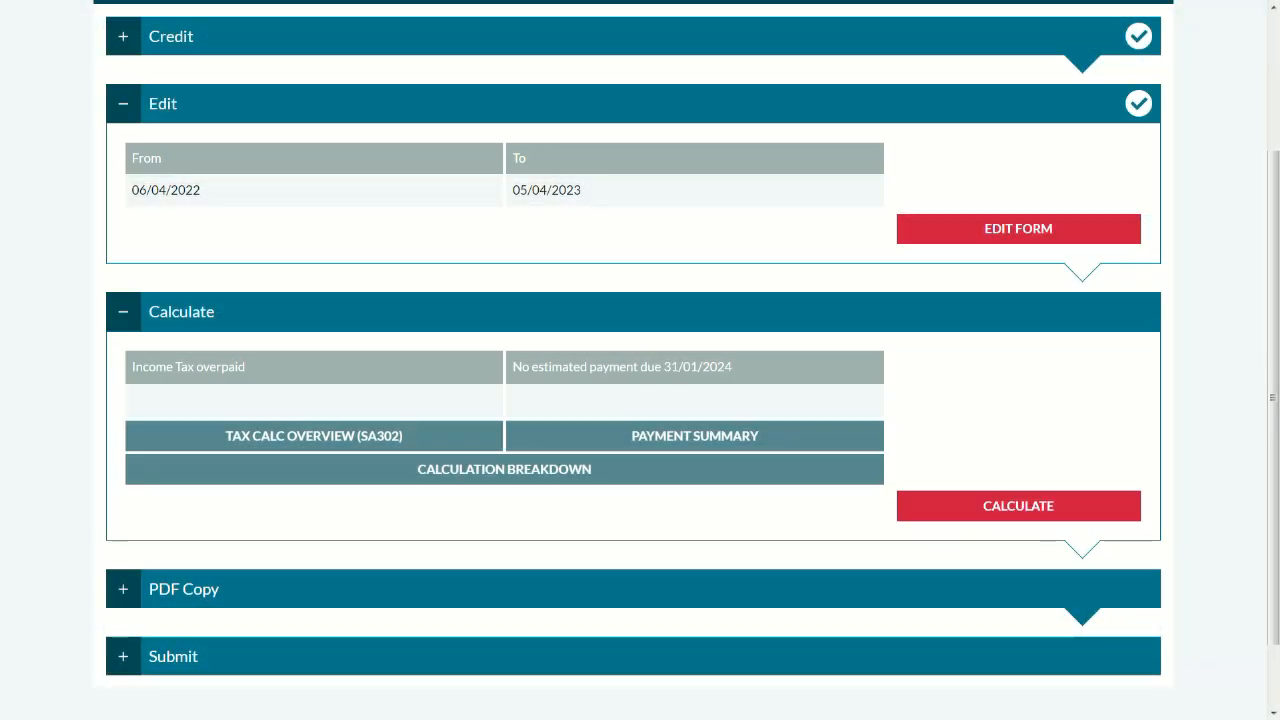
left_click(1085, 503)
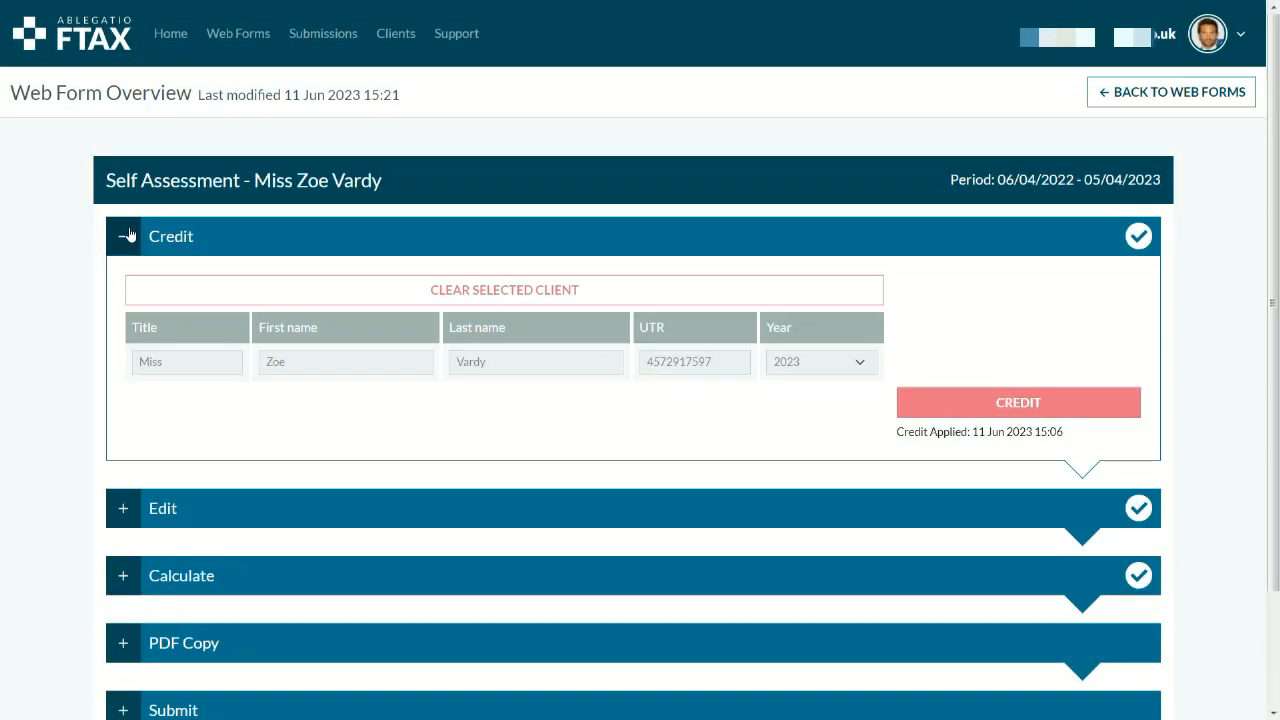
Step: Review the overview's credit, period and calculation panels, then open Tax Return 2022 for editing
left_click(129, 235)
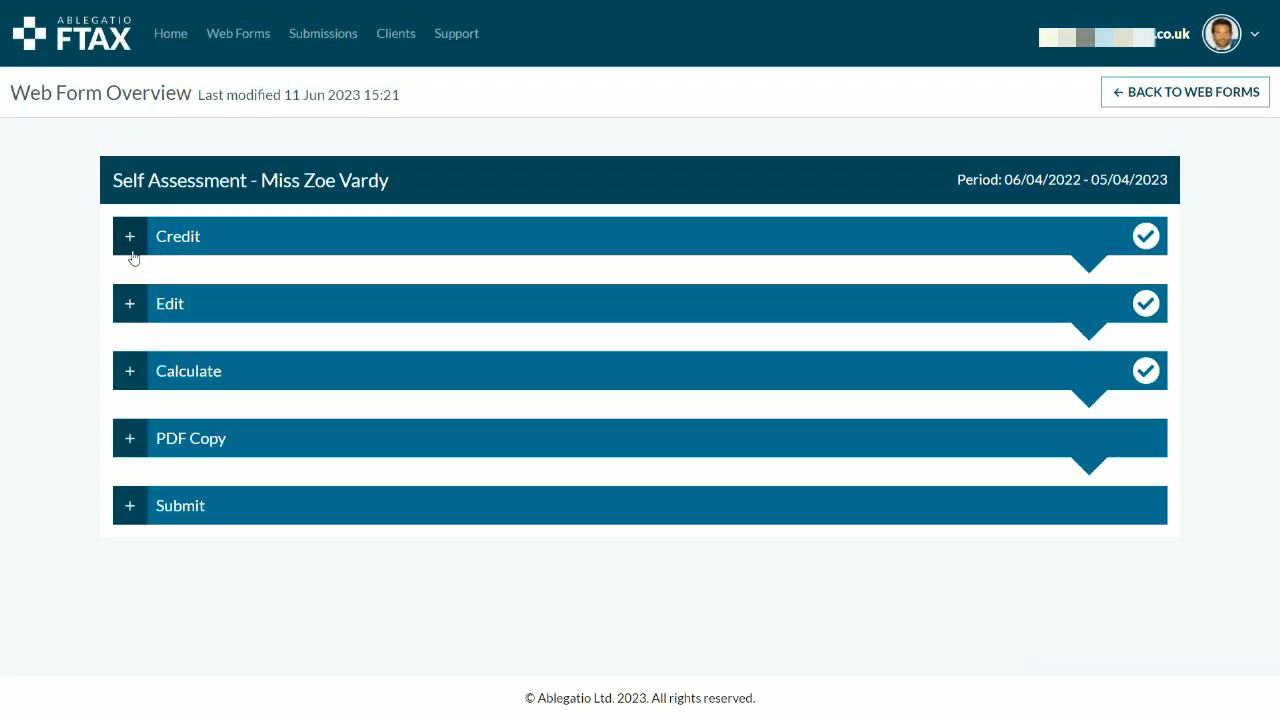
left_click(127, 307)
left_click(127, 307)
left_click(137, 382)
left_click(137, 381)
left_click(130, 306)
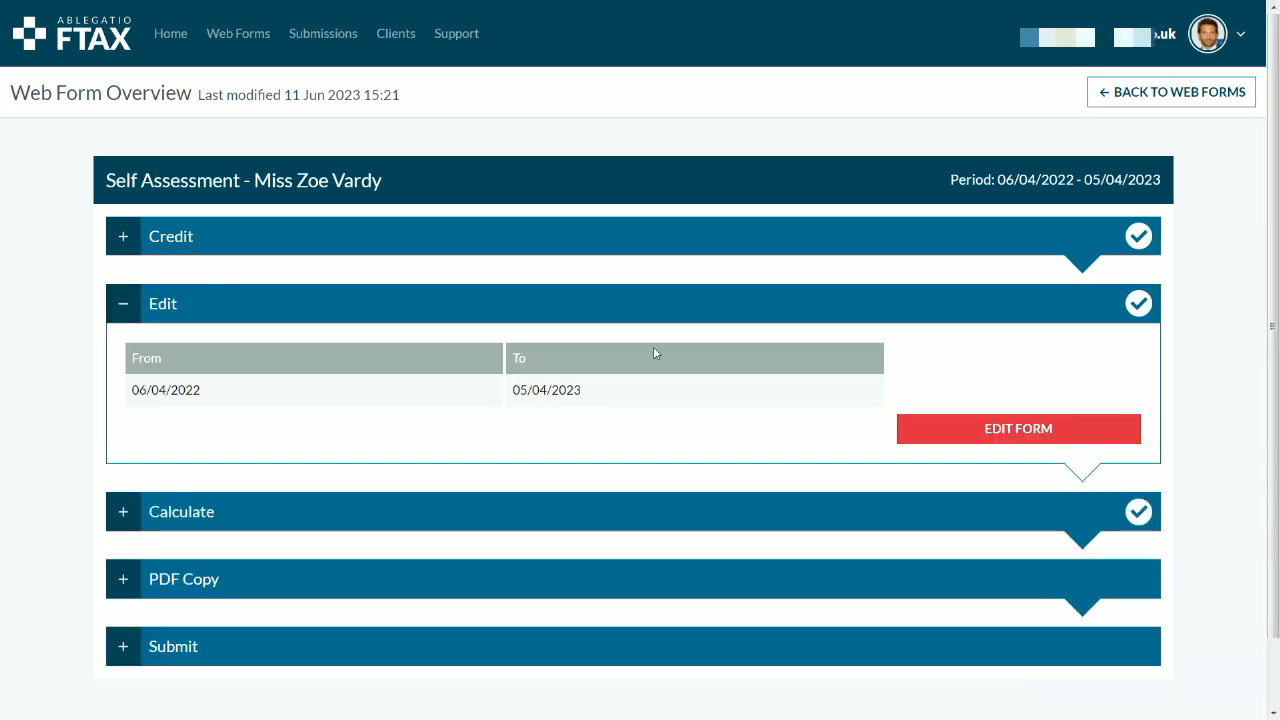
left_click(922, 430)
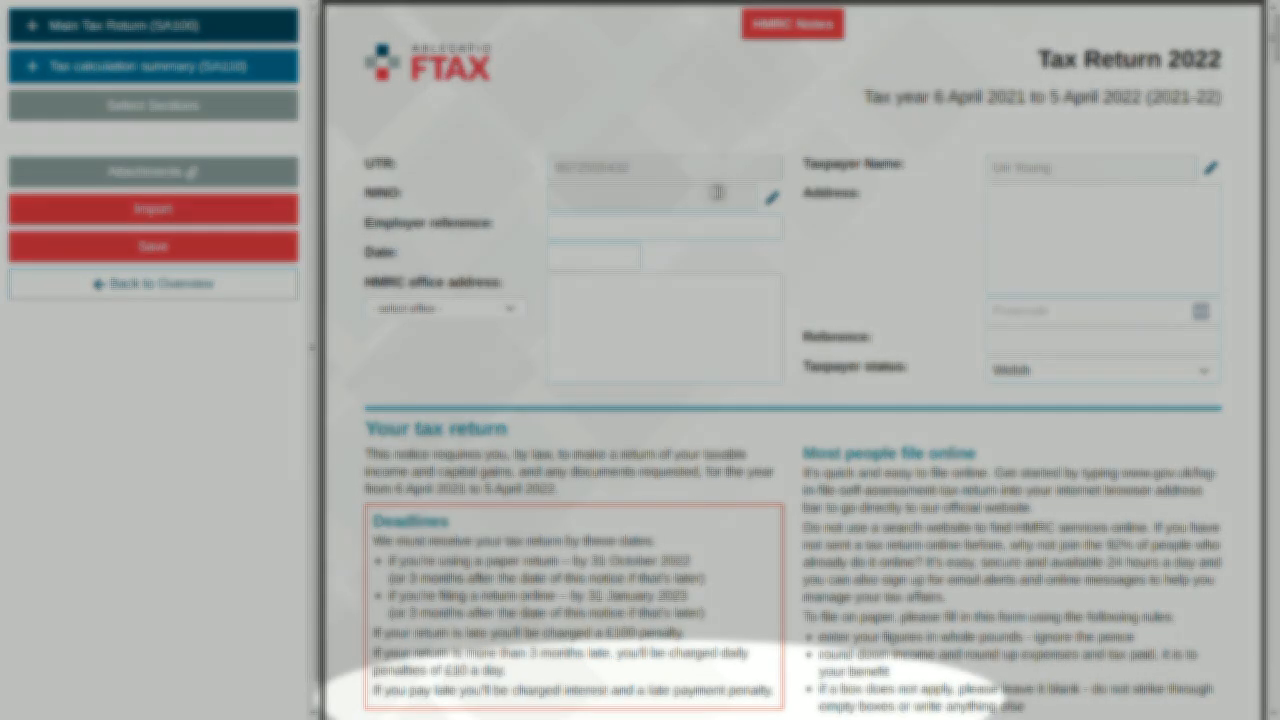
mouse_move(718, 193)
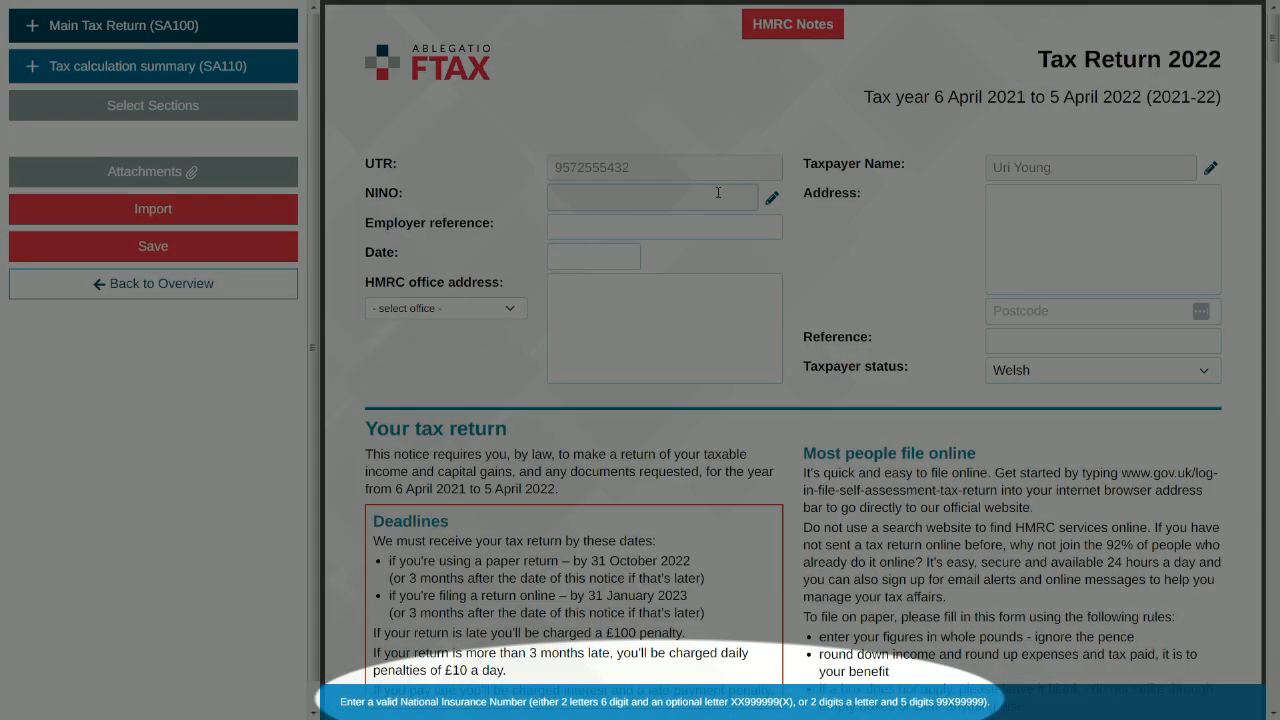
left_click(617, 257)
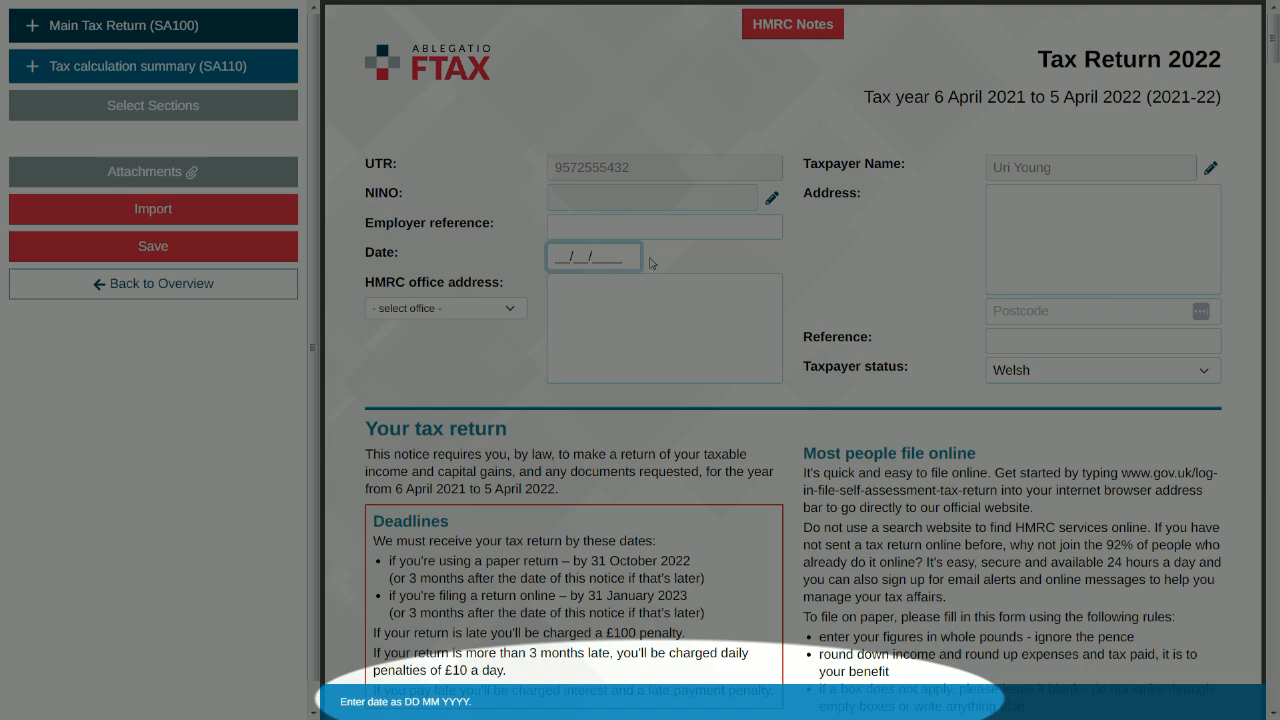
scroll(671, 260, "down", 5)
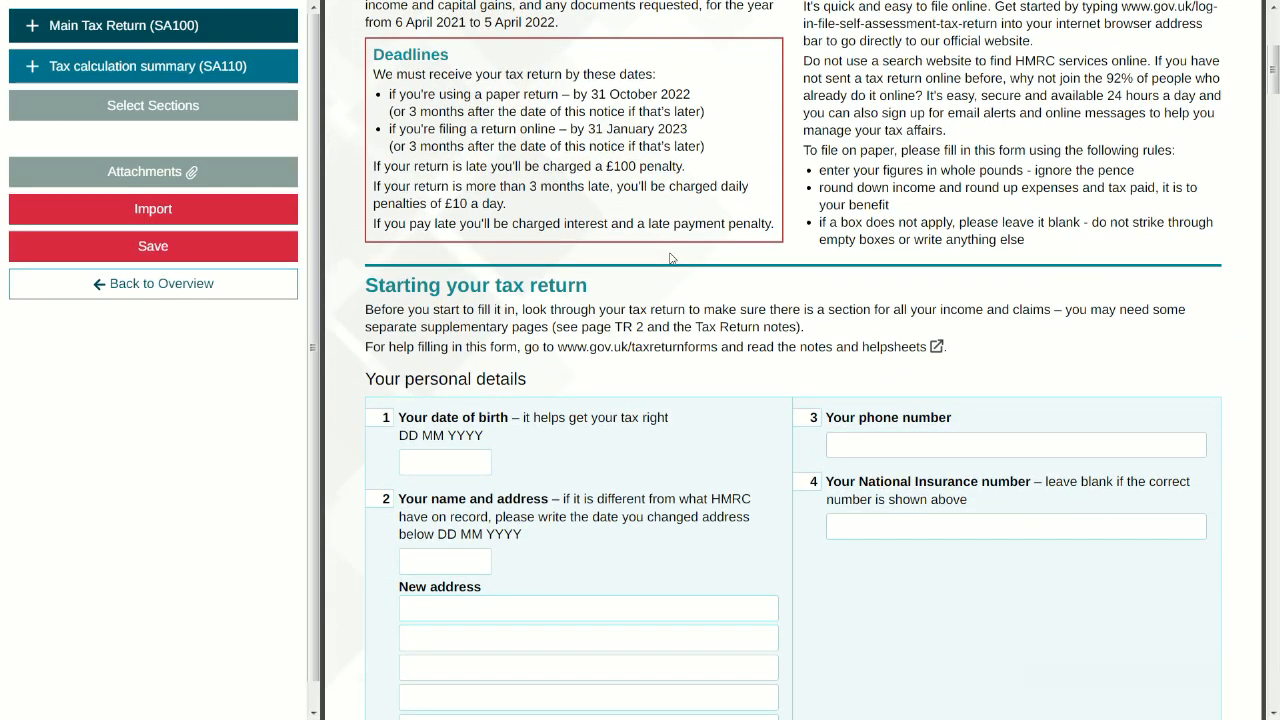
scroll(671, 260, "down", 1)
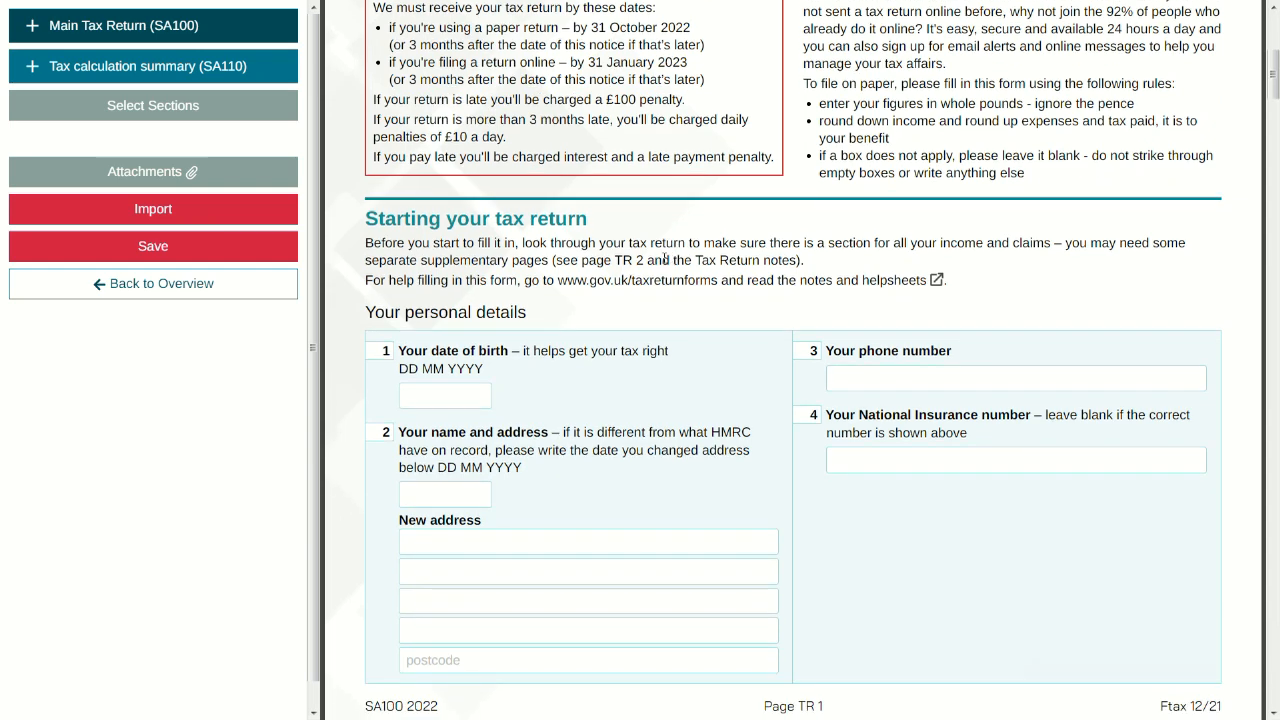
left_click(663, 282)
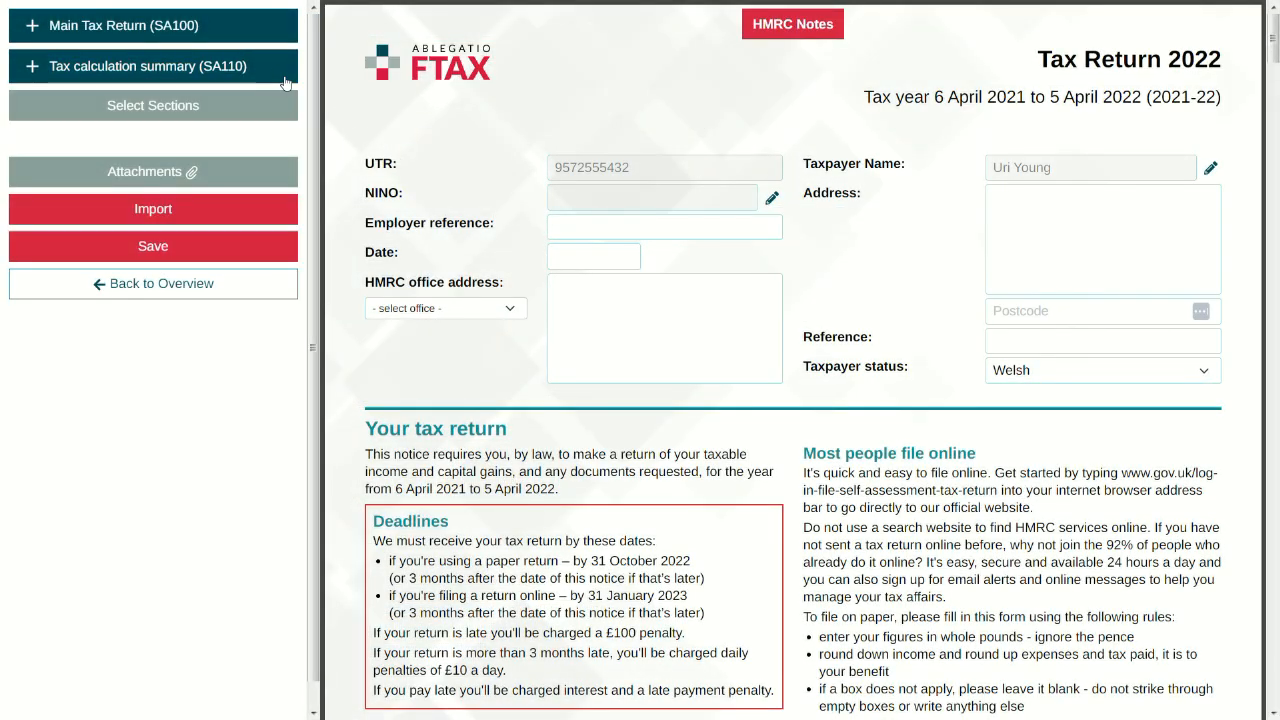
left_click(285, 80)
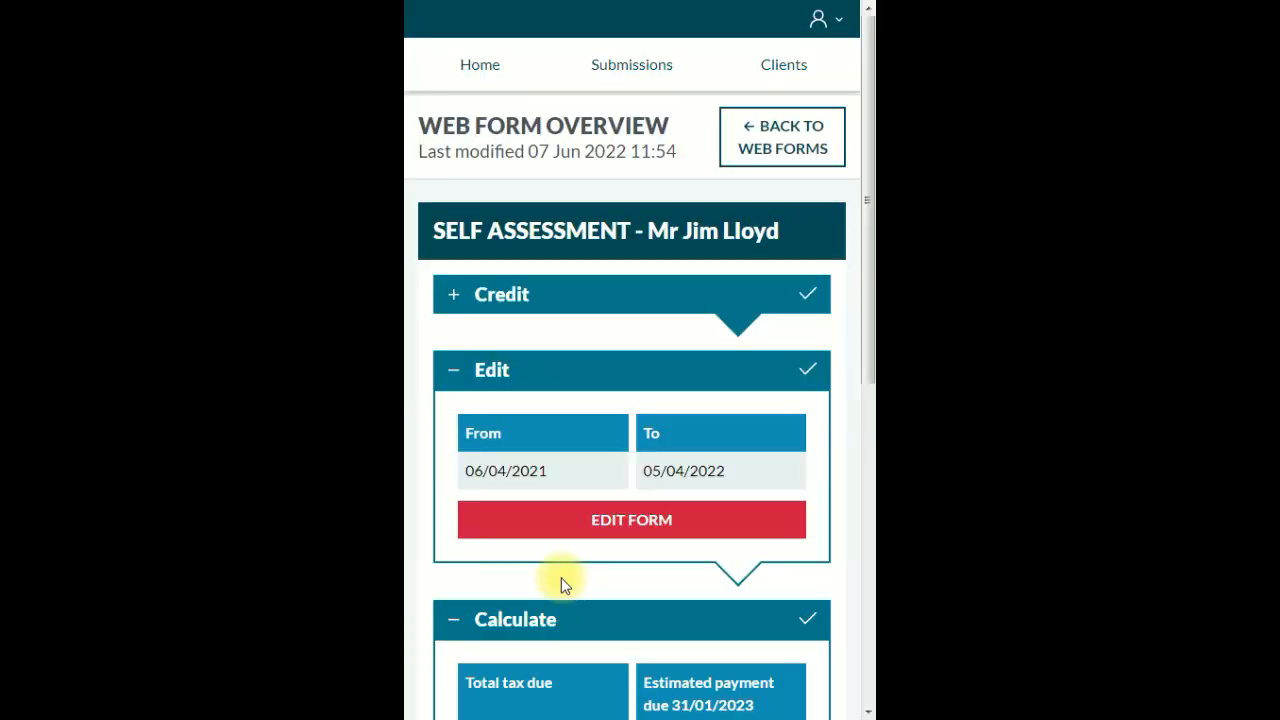
left_click(562, 521)
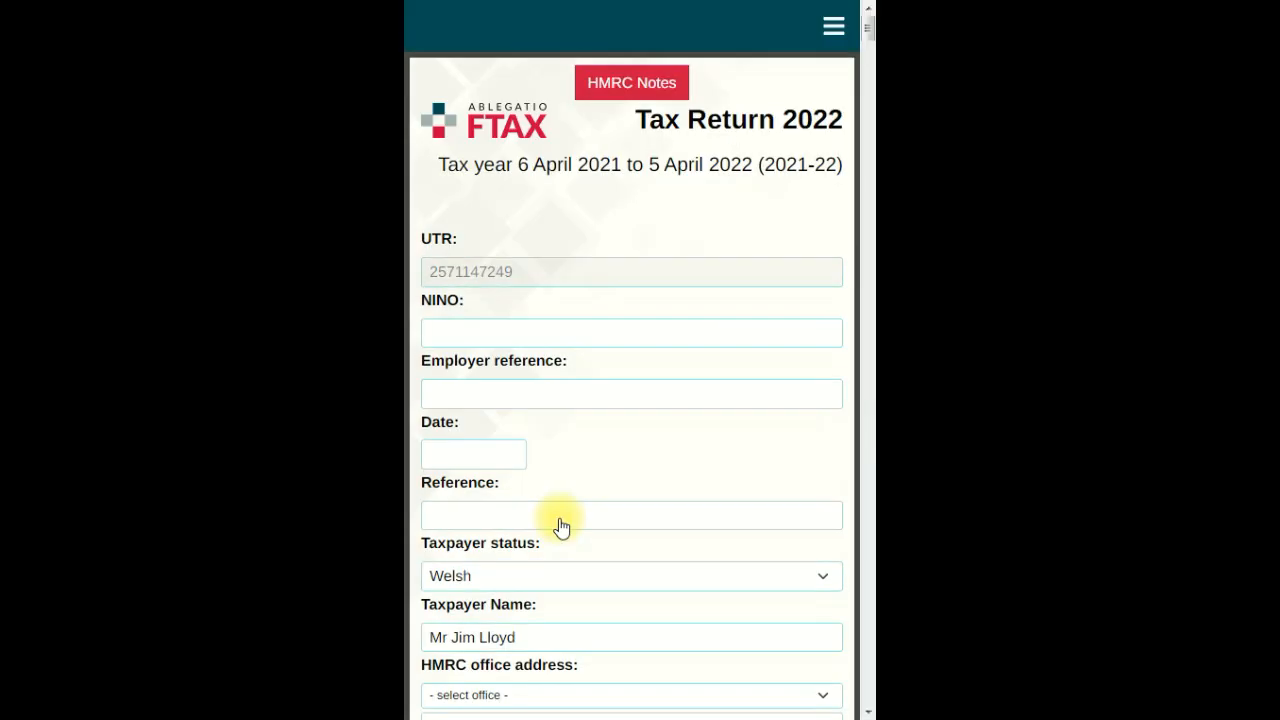
left_click(833, 24)
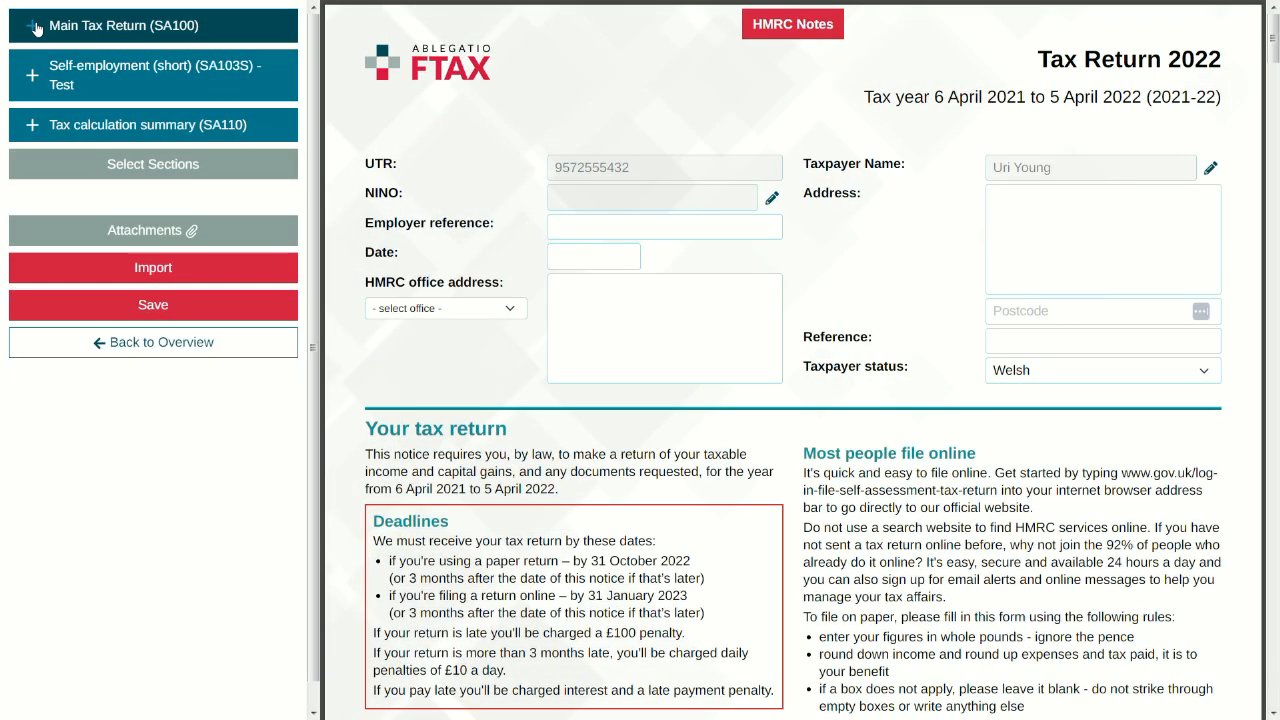
left_click(34, 26)
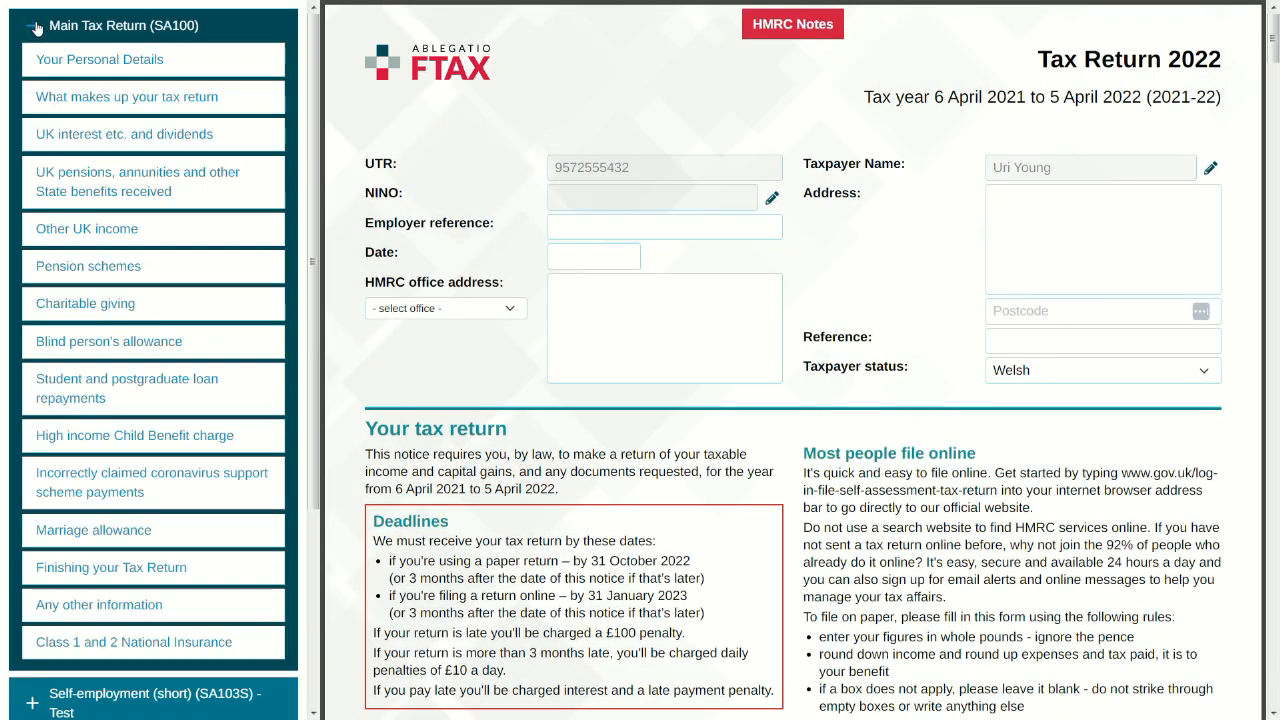
left_click(36, 27)
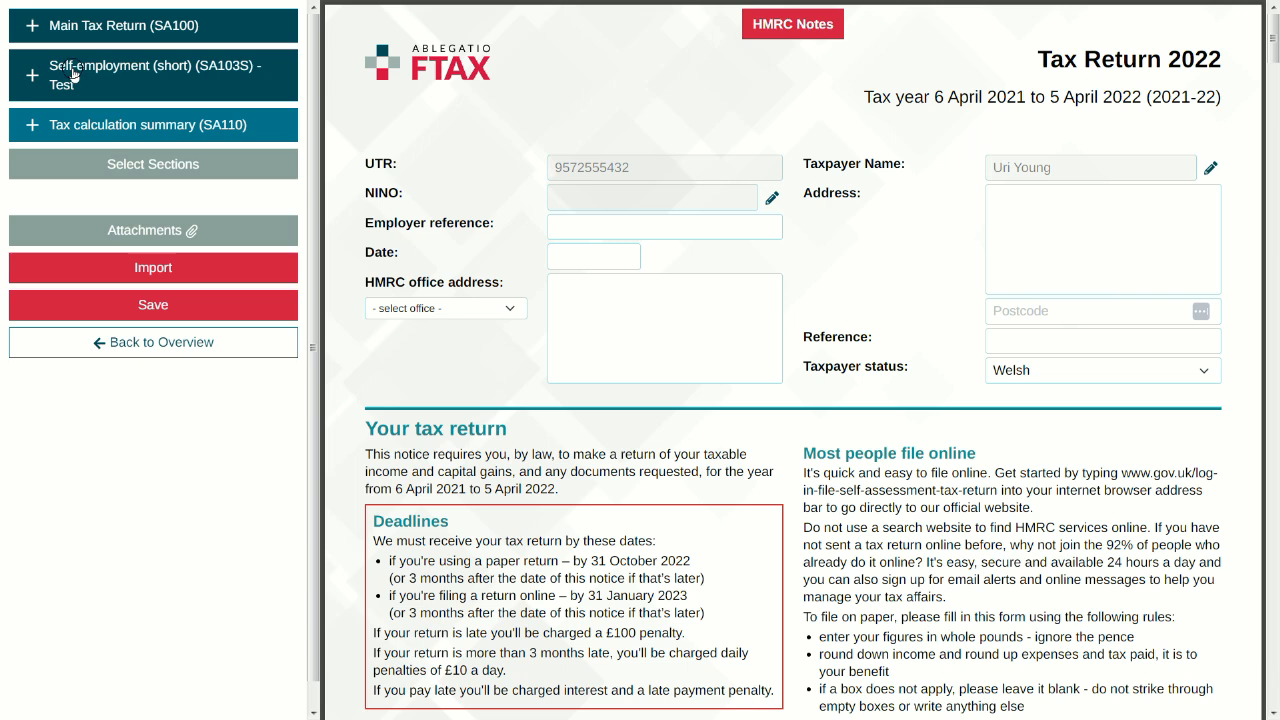
left_click(62, 72)
left_click(32, 76)
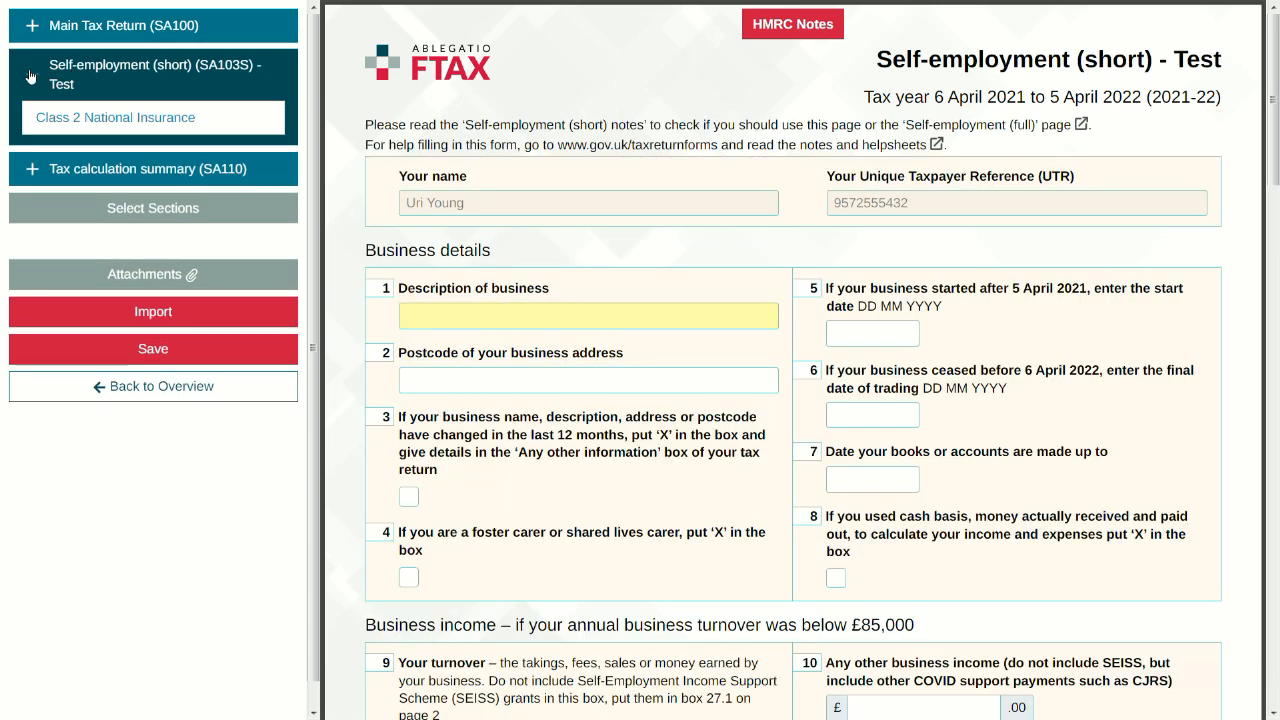
left_click(30, 77)
left_click(52, 124)
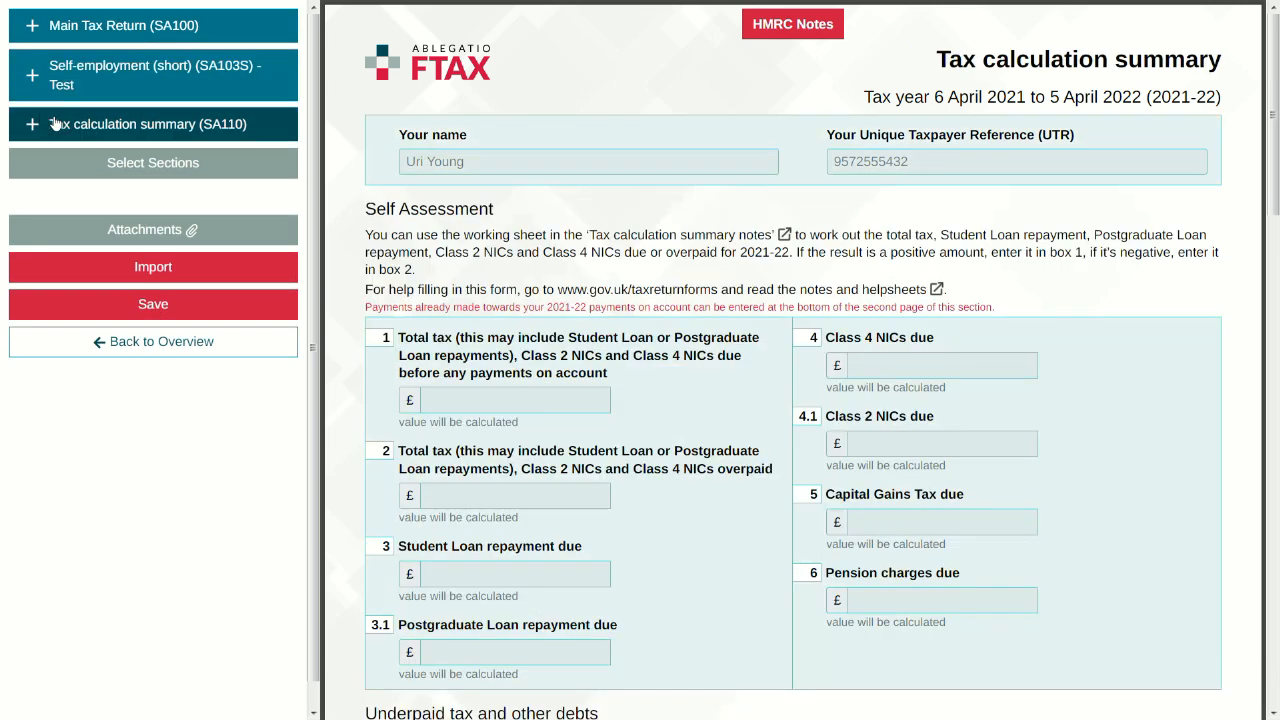
left_click(34, 125)
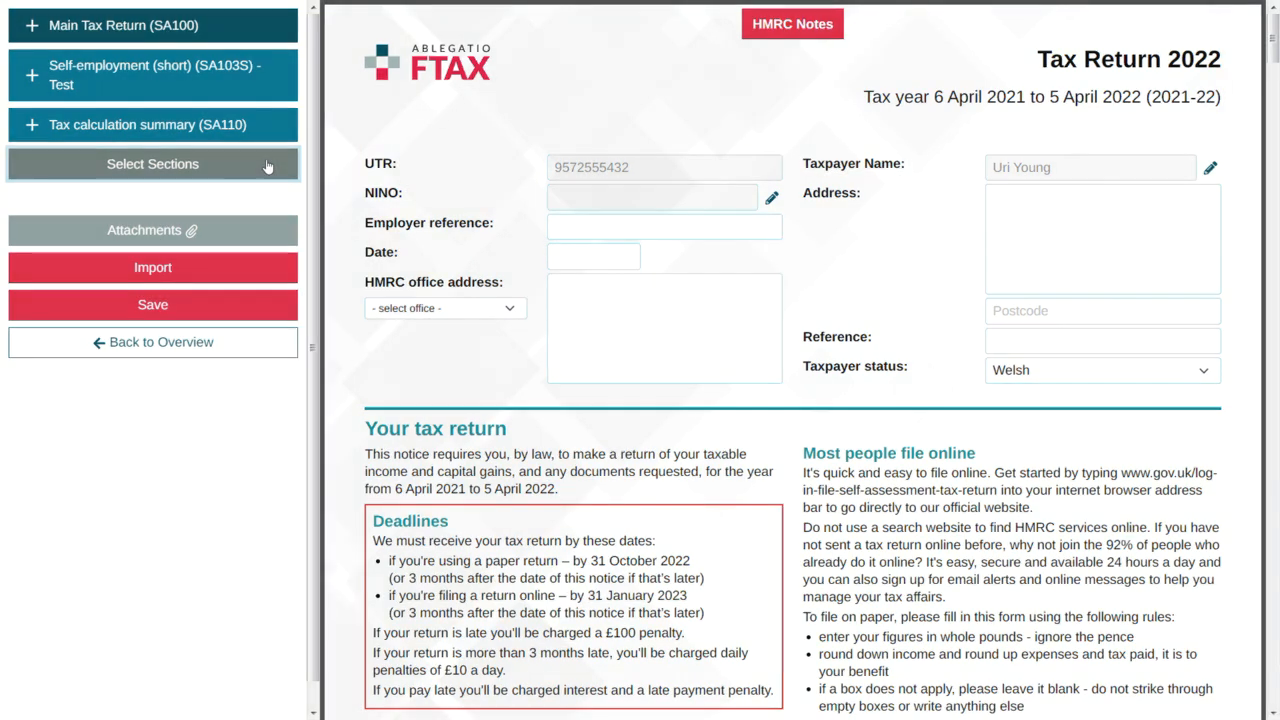
left_click(269, 165)
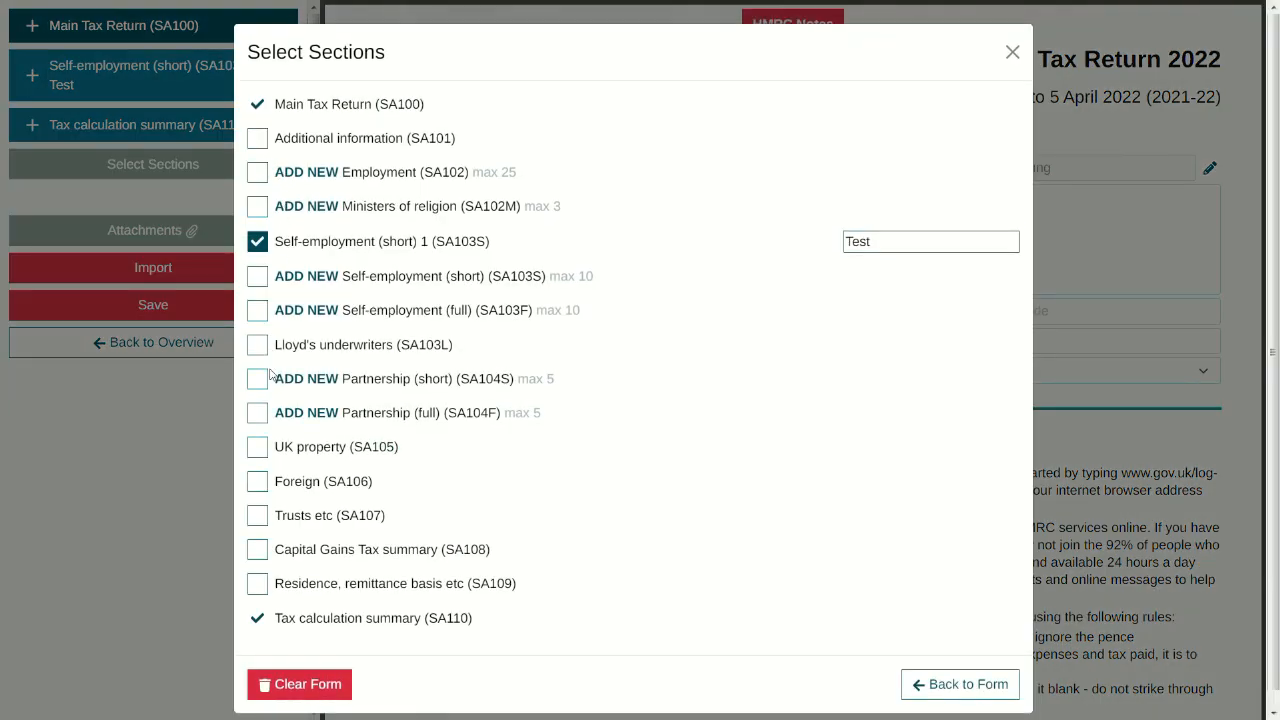
Step: Tick UK property, add a Self-employment (short) section titled 'Guided Bird Walks', and view its page
left_click(259, 448)
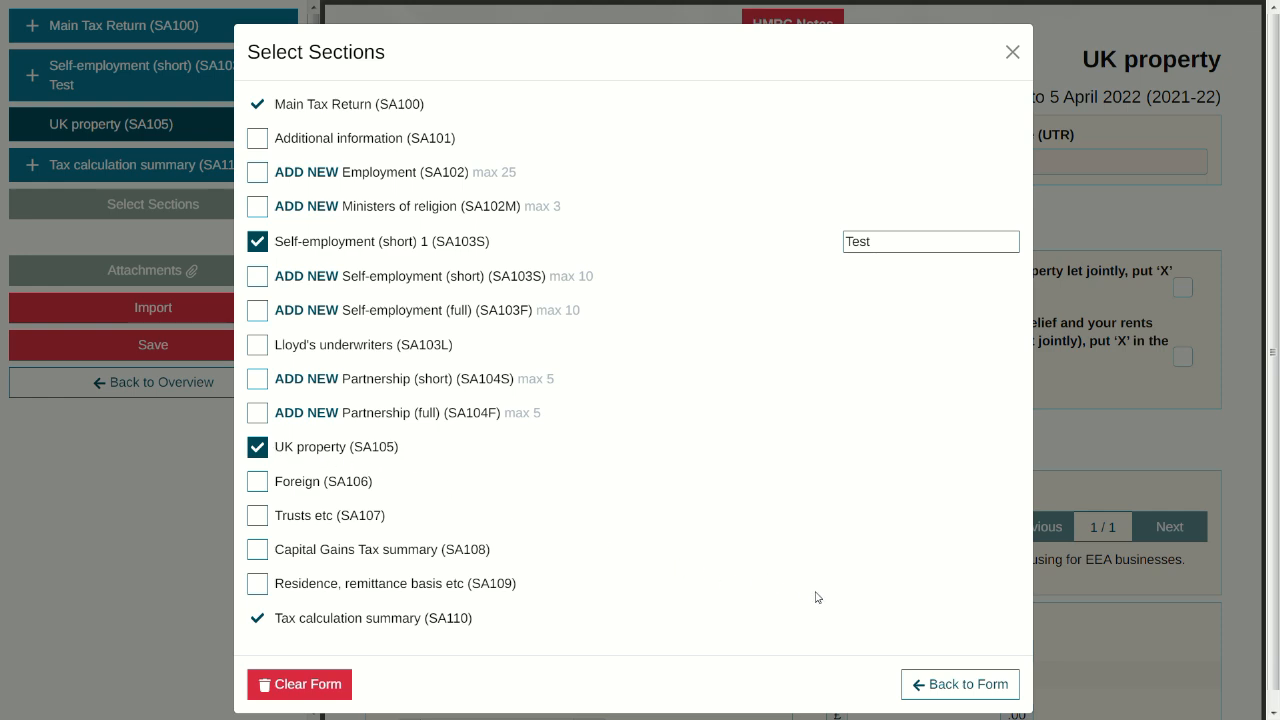
left_click(928, 676)
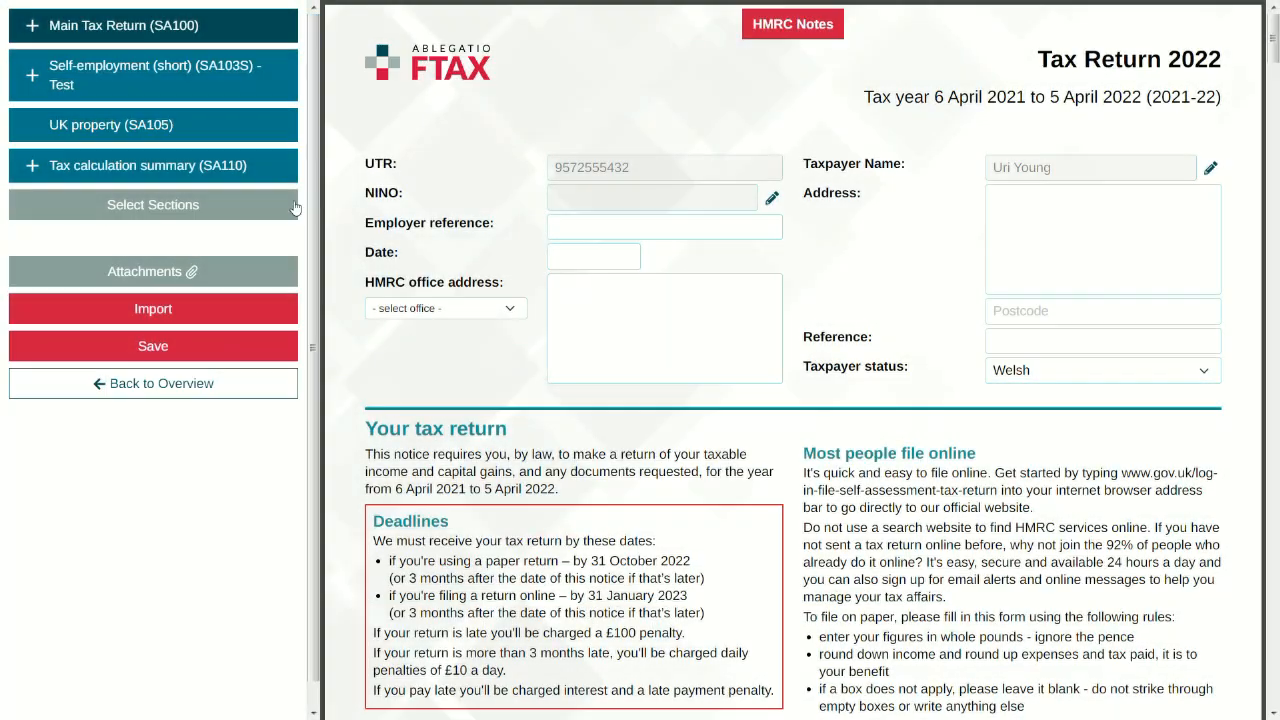
left_click(287, 208)
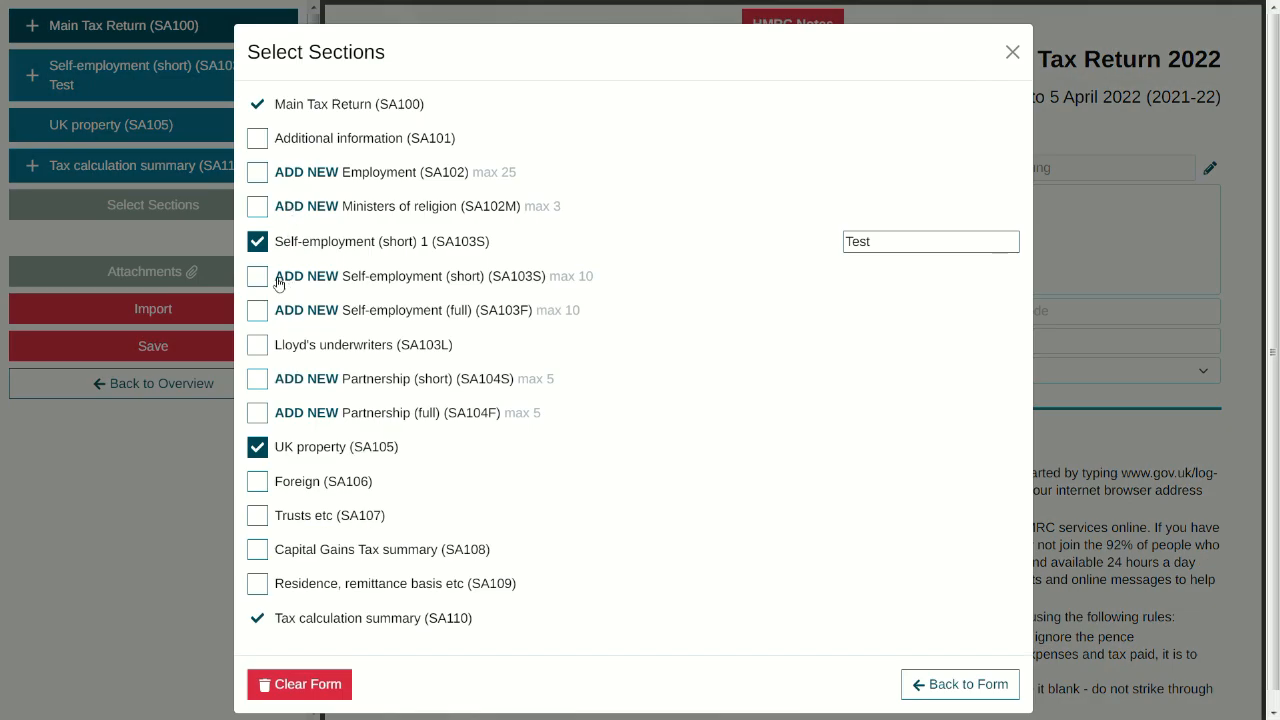
left_click(257, 277)
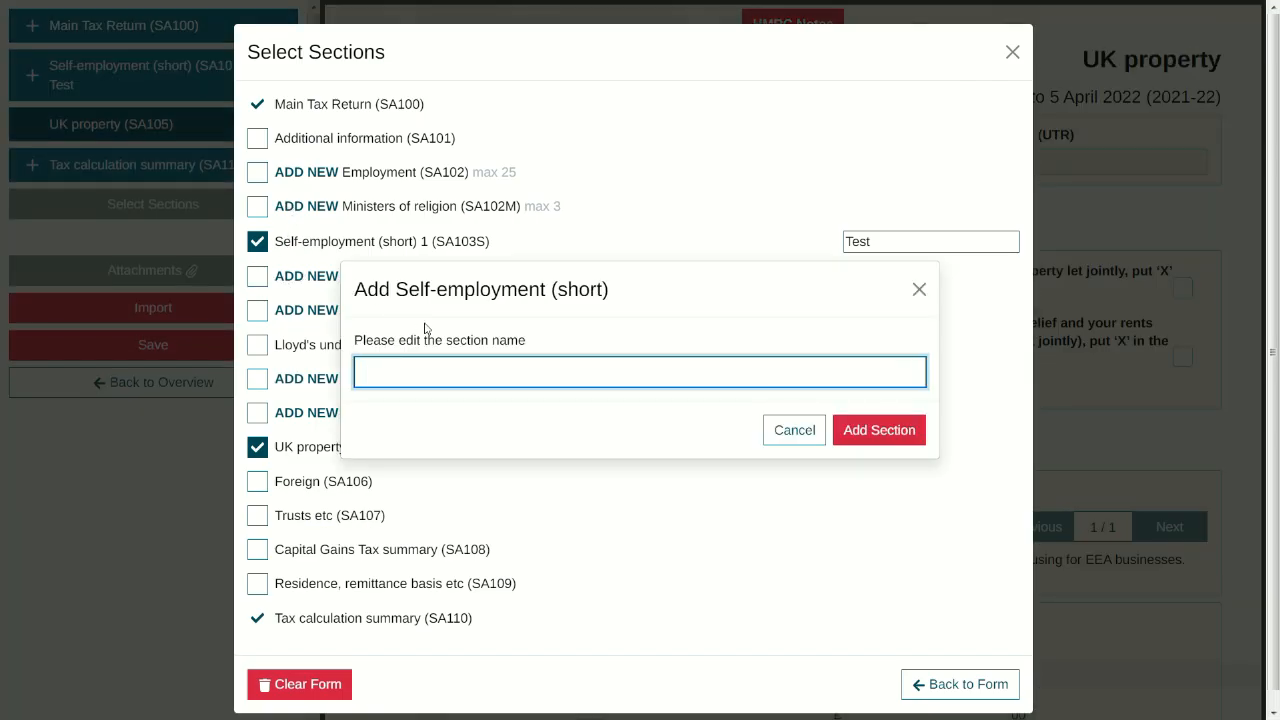
type("Guided Bird Walks")
left_click(900, 426)
left_click(983, 713)
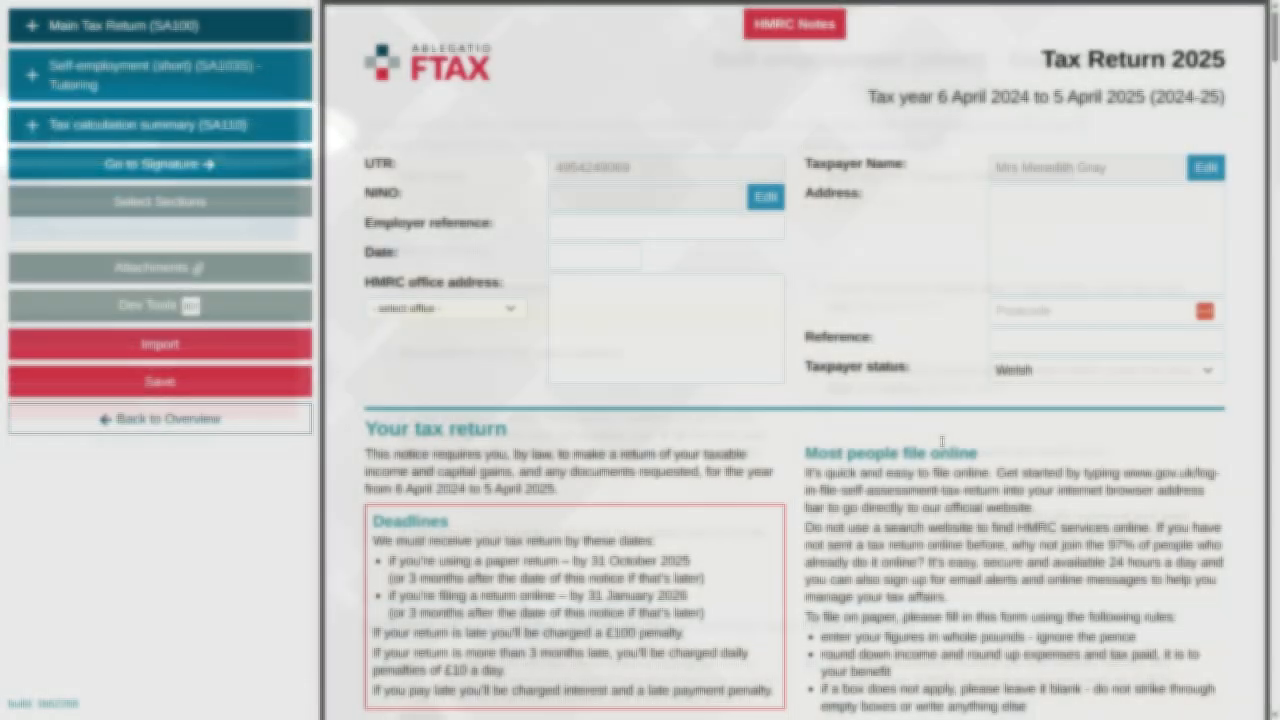
Step: Add a Self-employment (short) section named 'Tutoring', then view and close Manage Attachments
scroll(941, 441, "down", 4)
scroll(941, 441, "down", 8)
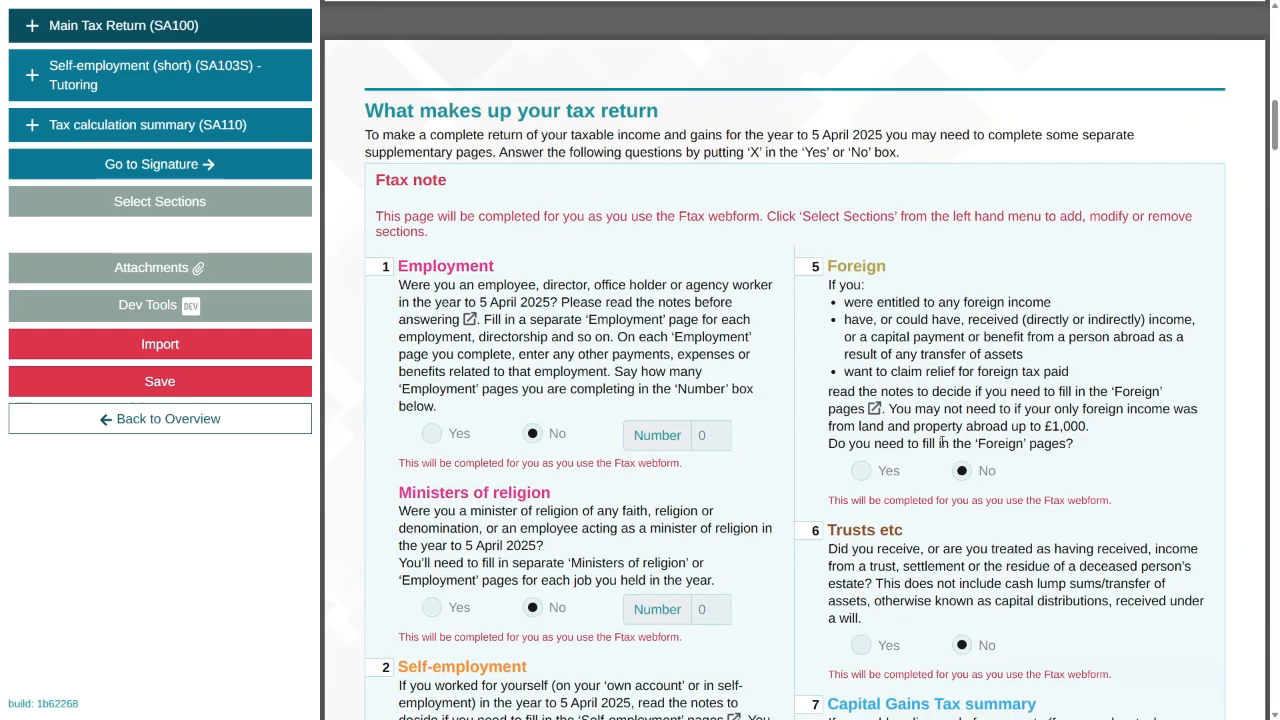
scroll(941, 441, "down", 1)
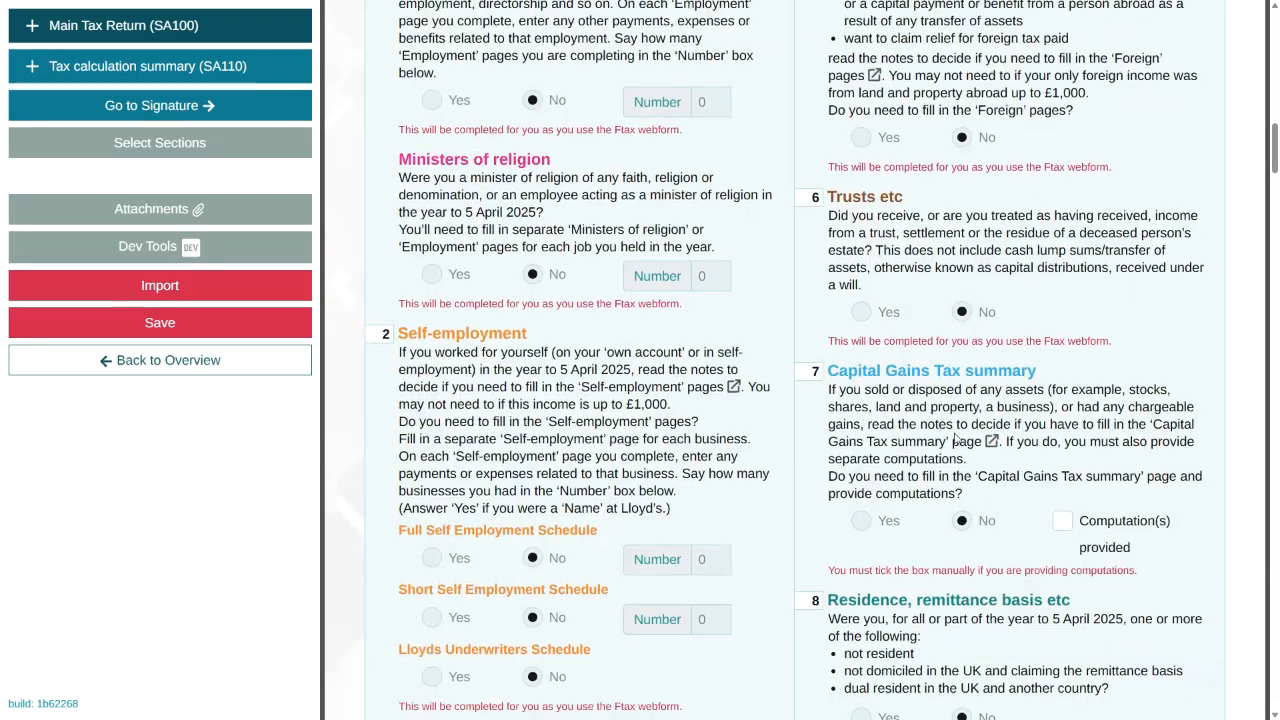
scroll(745, 488, "down", 2)
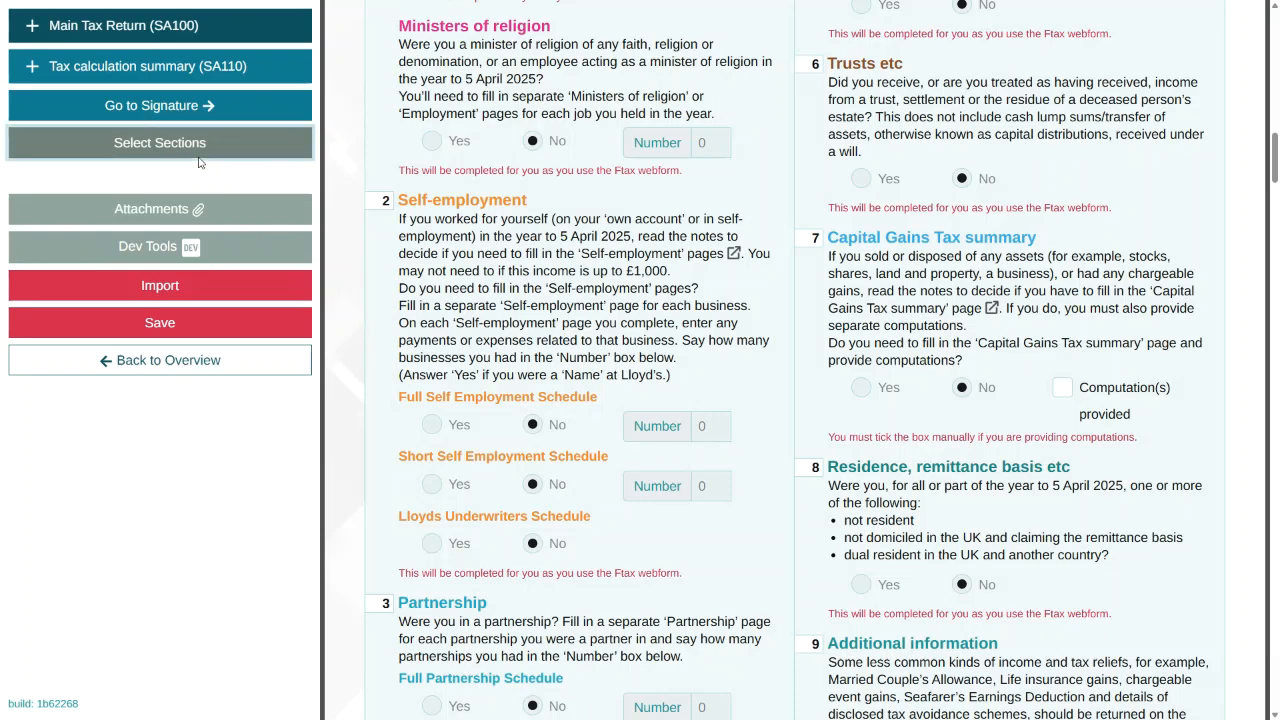
left_click(195, 145)
left_click(259, 250)
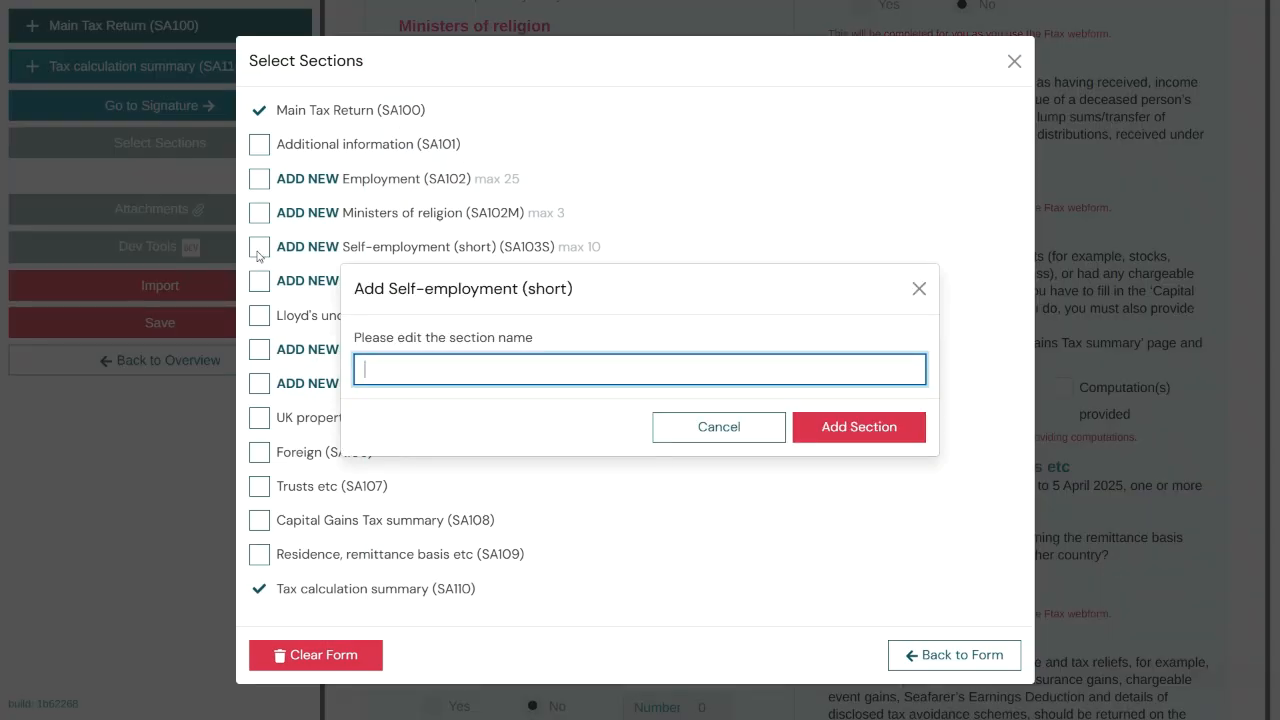
type("Tutoring")
key("Return")
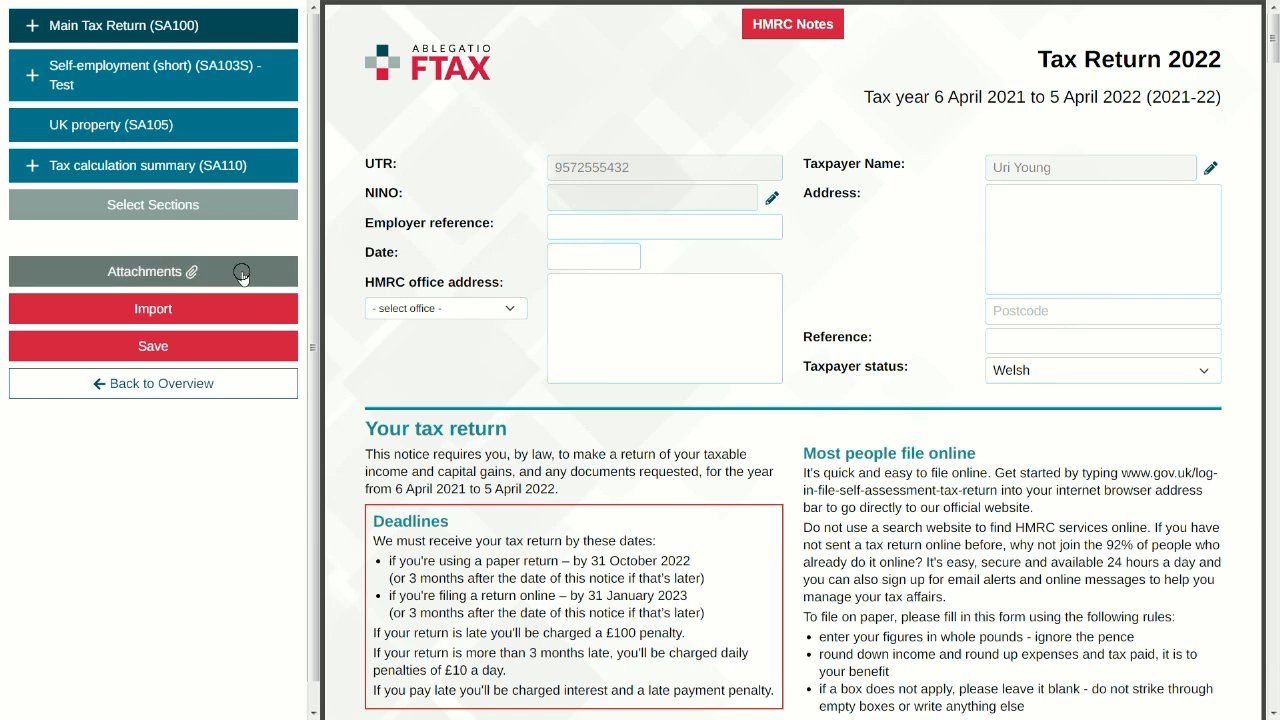
left_click(242, 274)
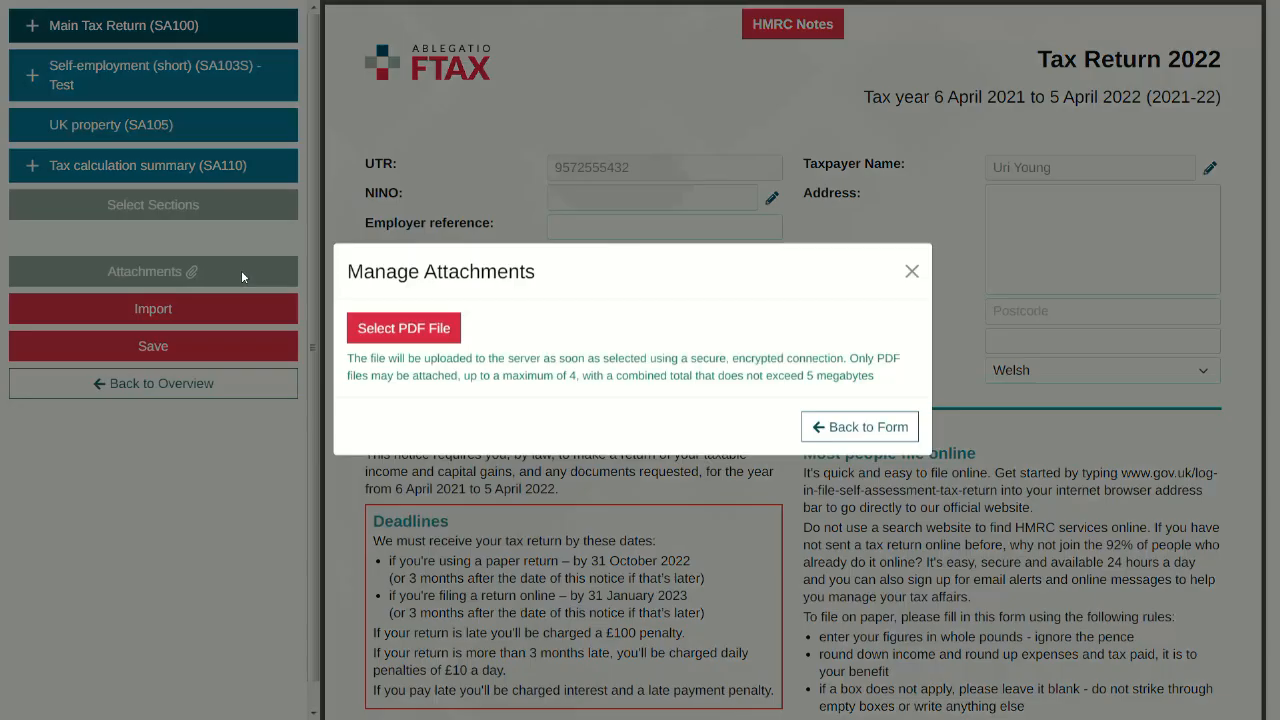
left_click(421, 341)
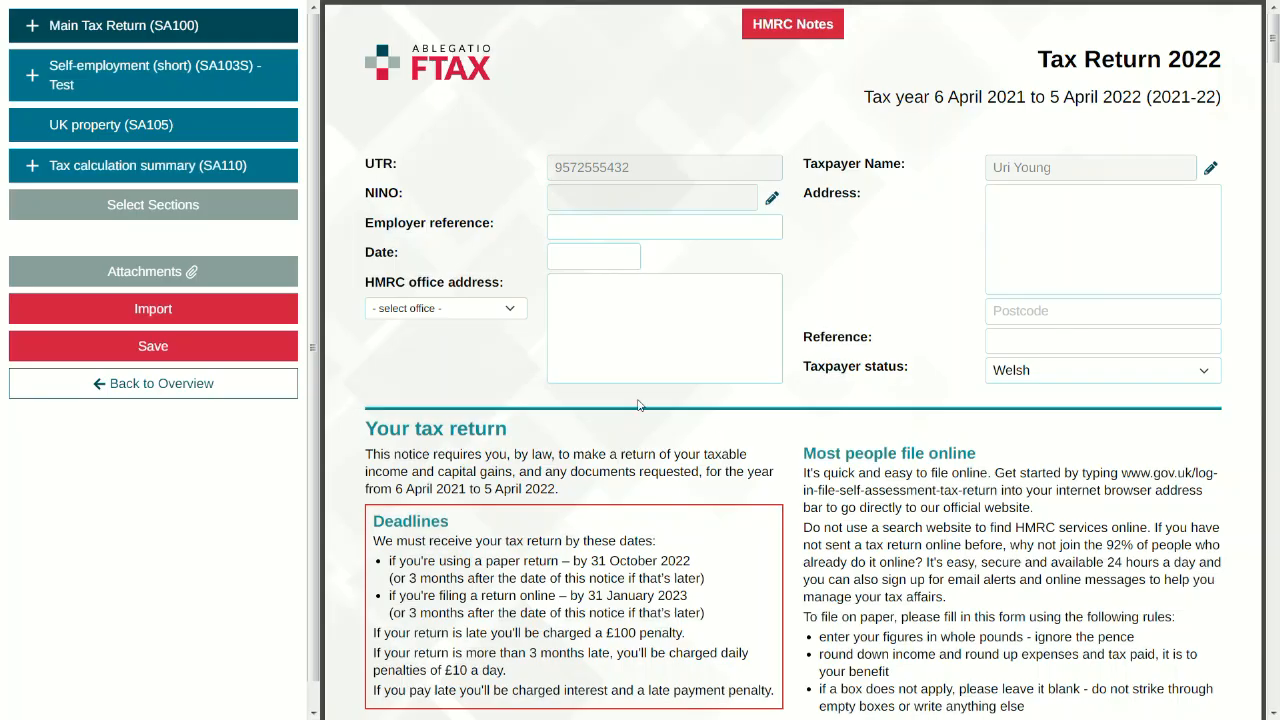
Step: Import the SA Web Form Submission data for the period to 05/04/2022 and dismiss the confirmation
left_click(292, 318)
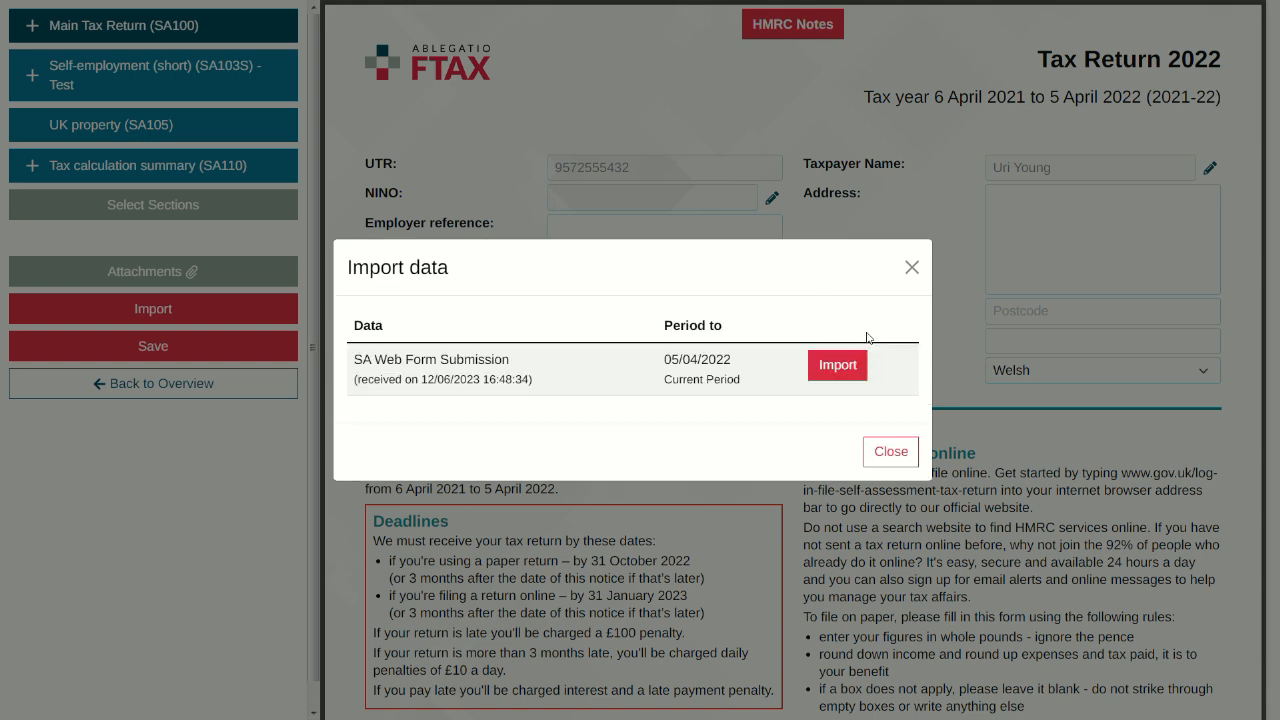
left_click(855, 362)
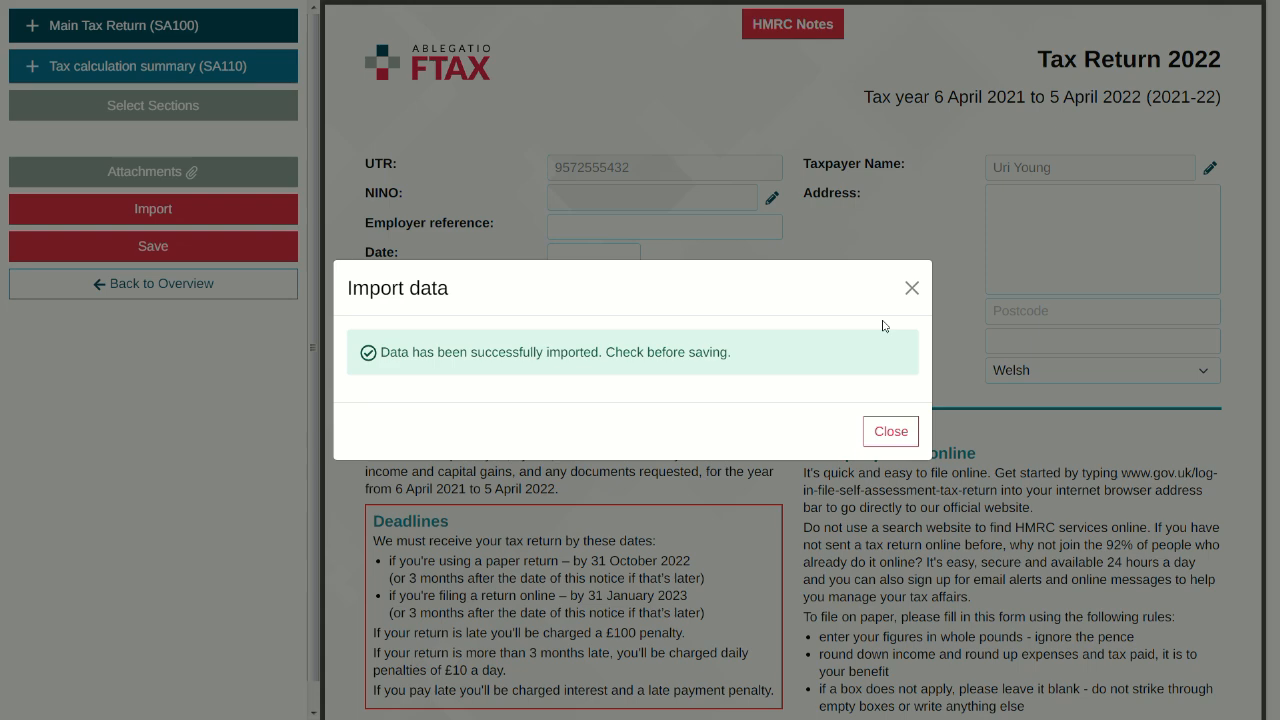
left_click(891, 431)
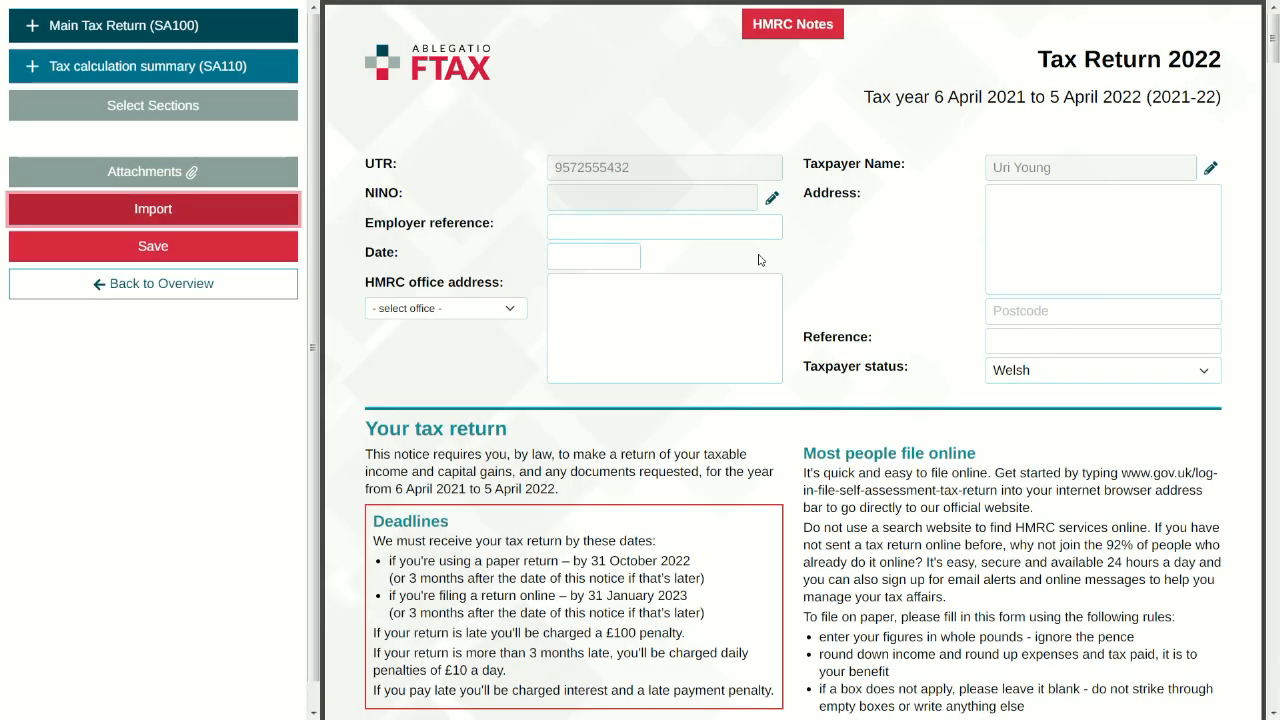
Step: Clear the flagged spouse first name in Marriage Allowance and save Tax Return 2022 successfully
left_click(253, 296)
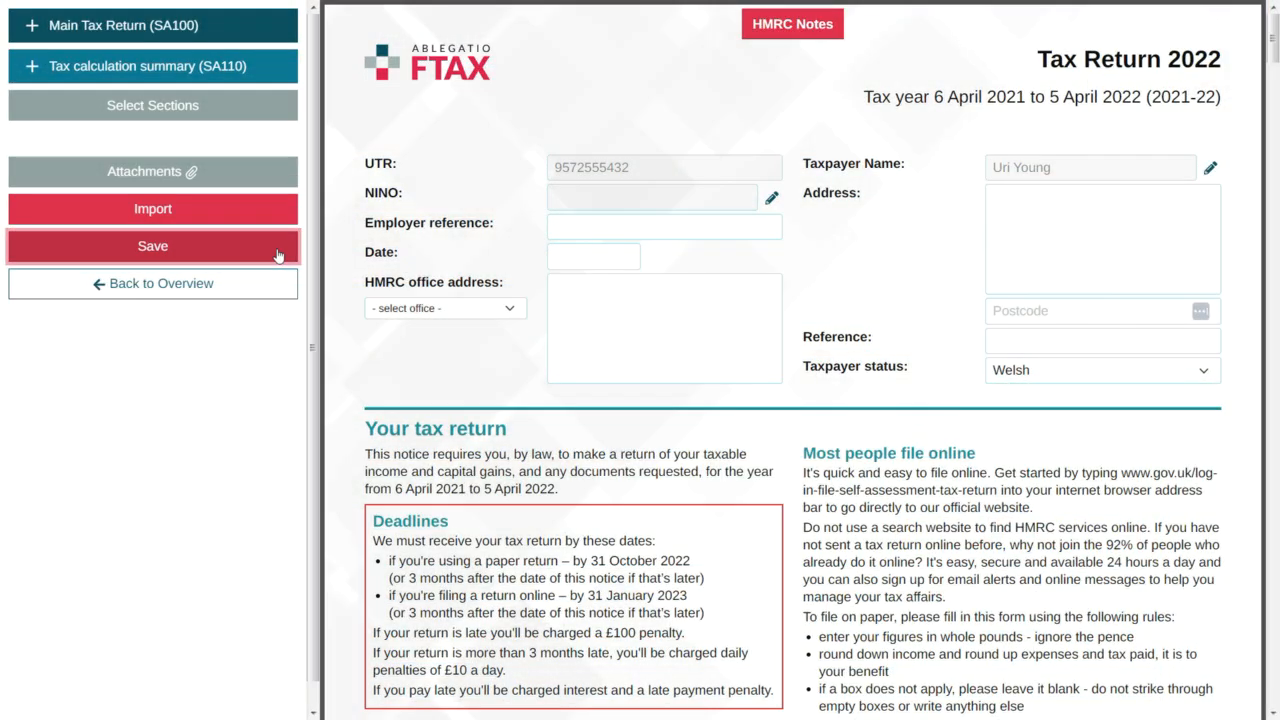
left_click(279, 256)
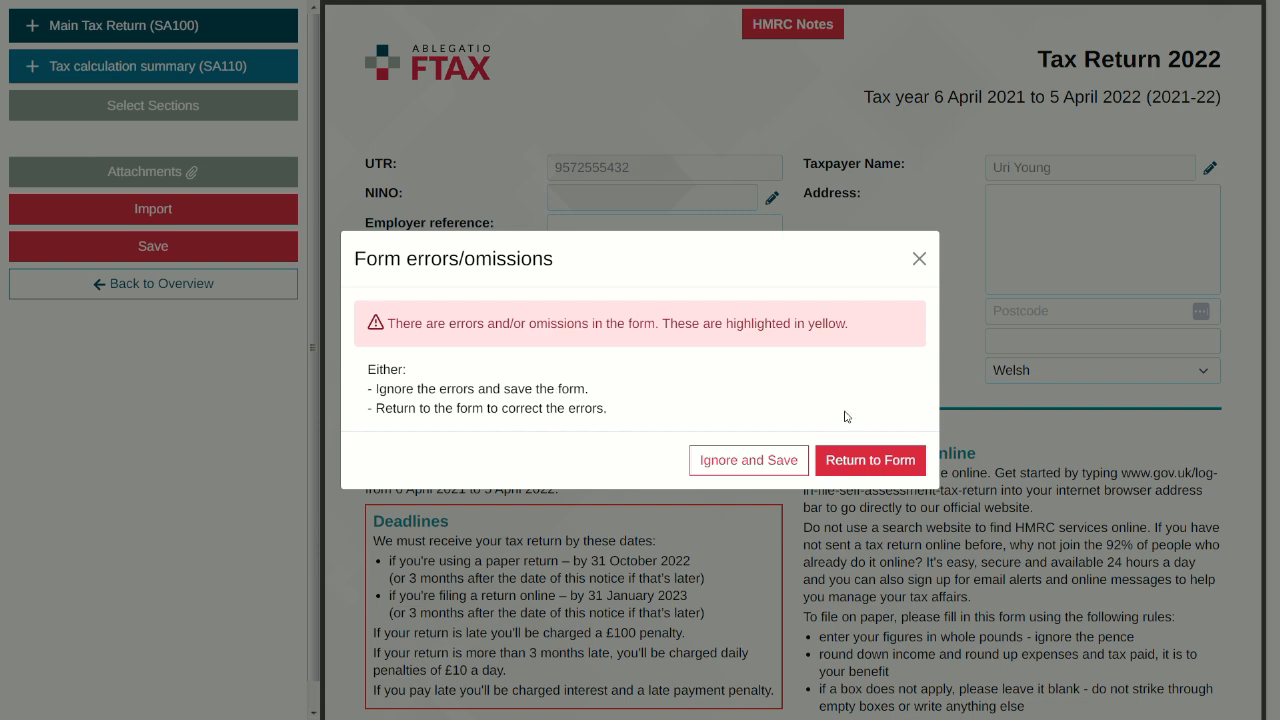
left_click(881, 462)
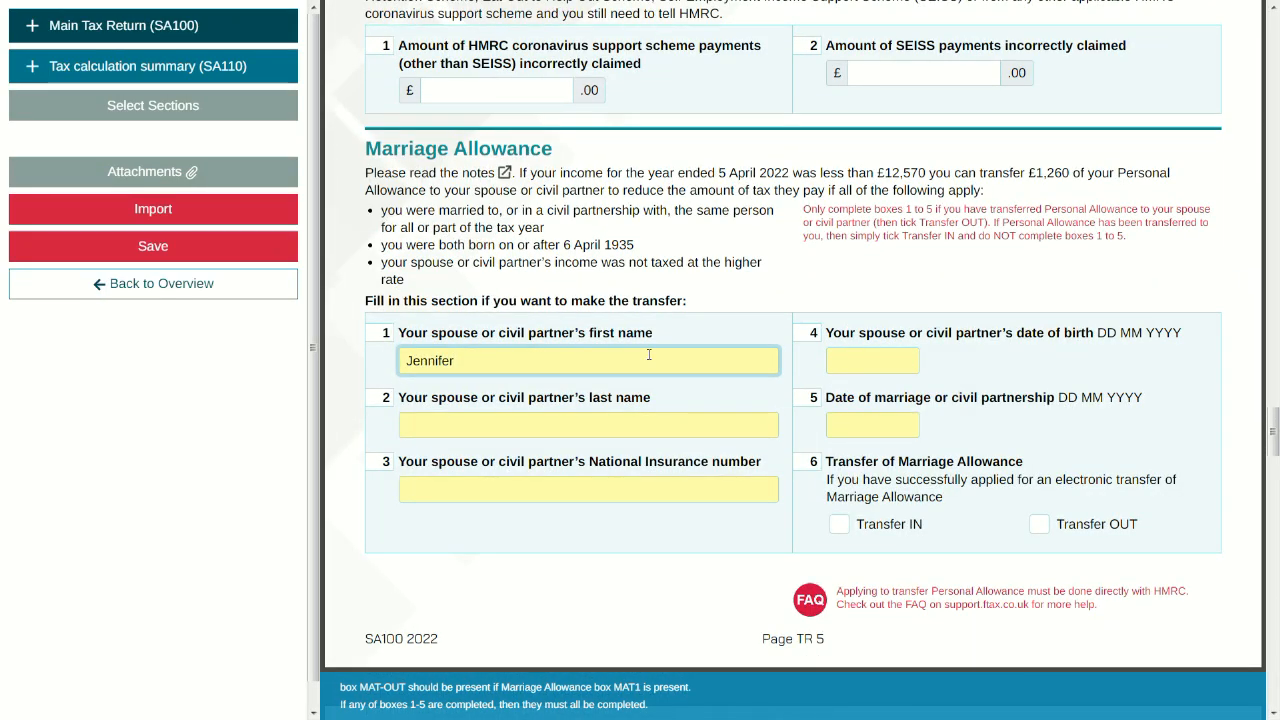
key("BackSpace")
key("BackSpace")
key("BackSpace")
key("BackSpace")
key("BackSpace")
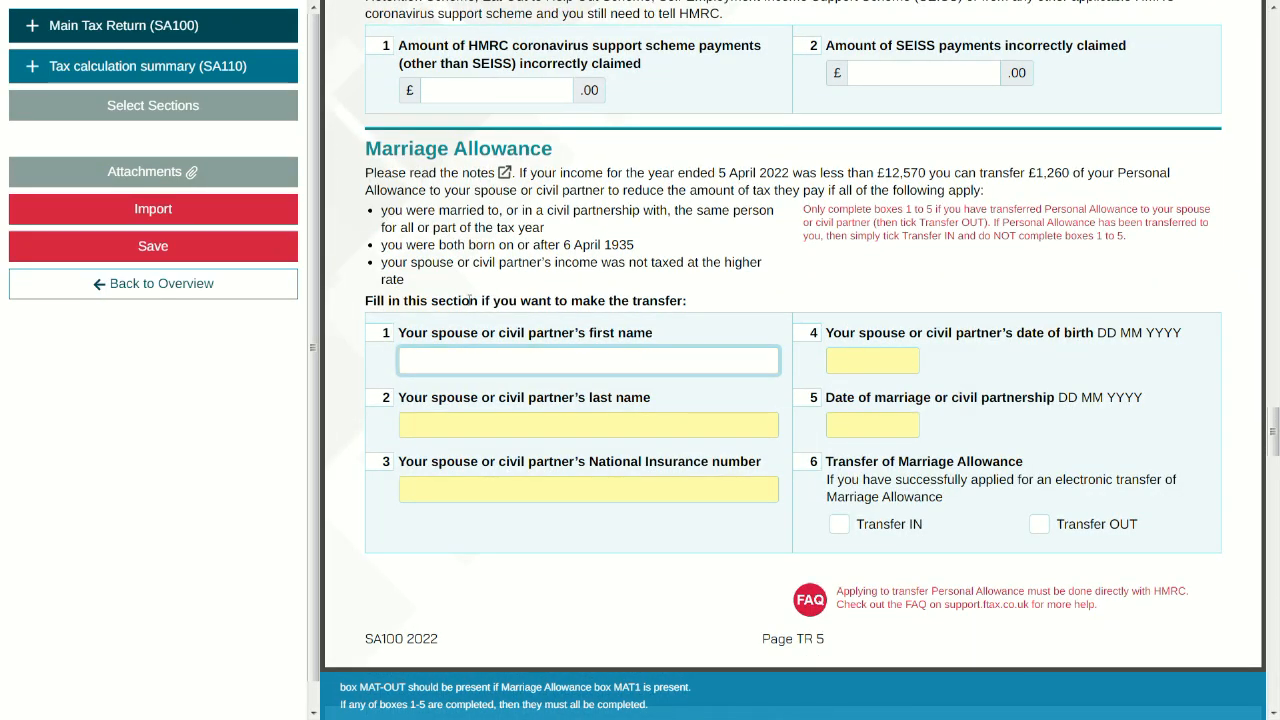
left_click(278, 255)
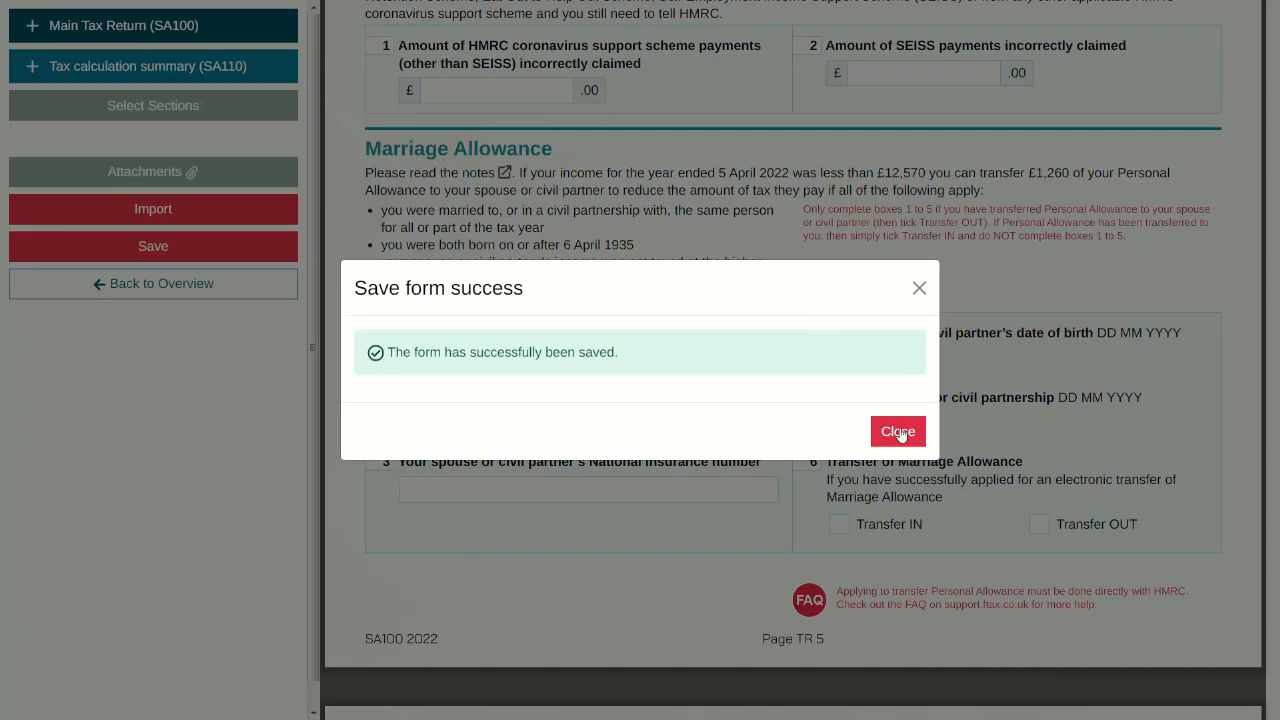
left_click(898, 432)
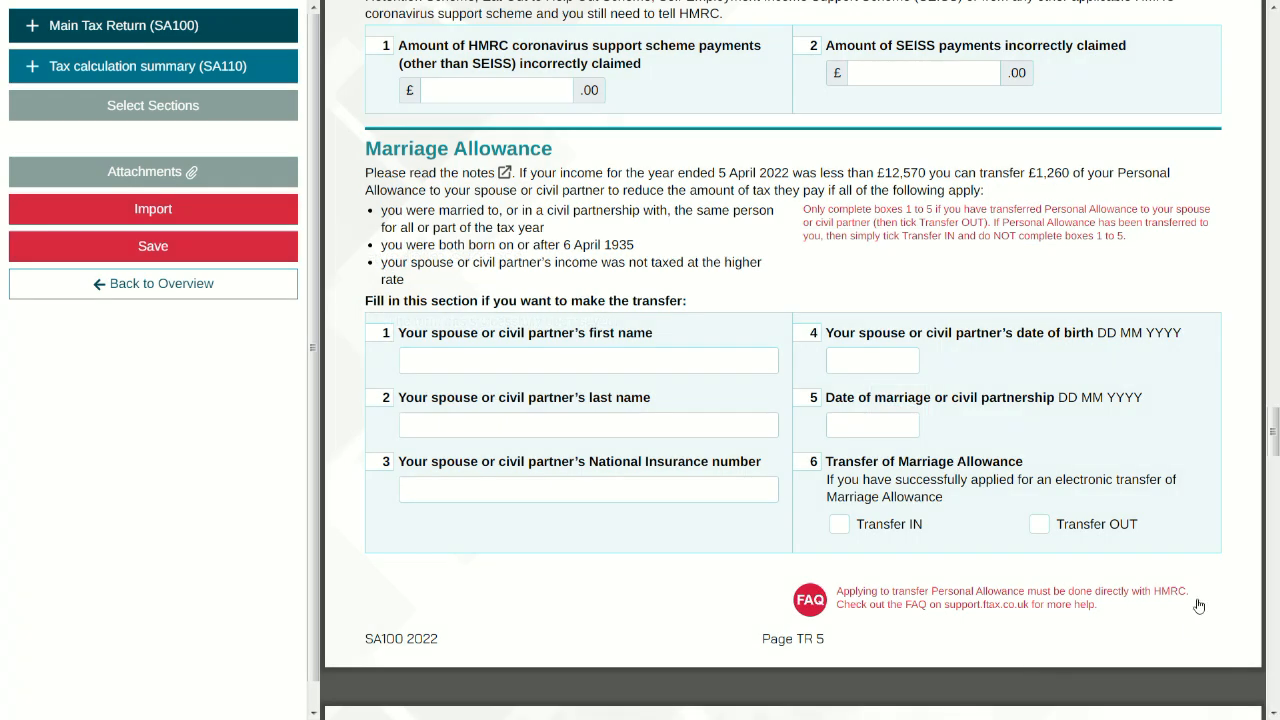
Step: Calculate the tax (£30,247.50 due), view the SA302 calculation PDF, and return to the overview
left_click(258, 288)
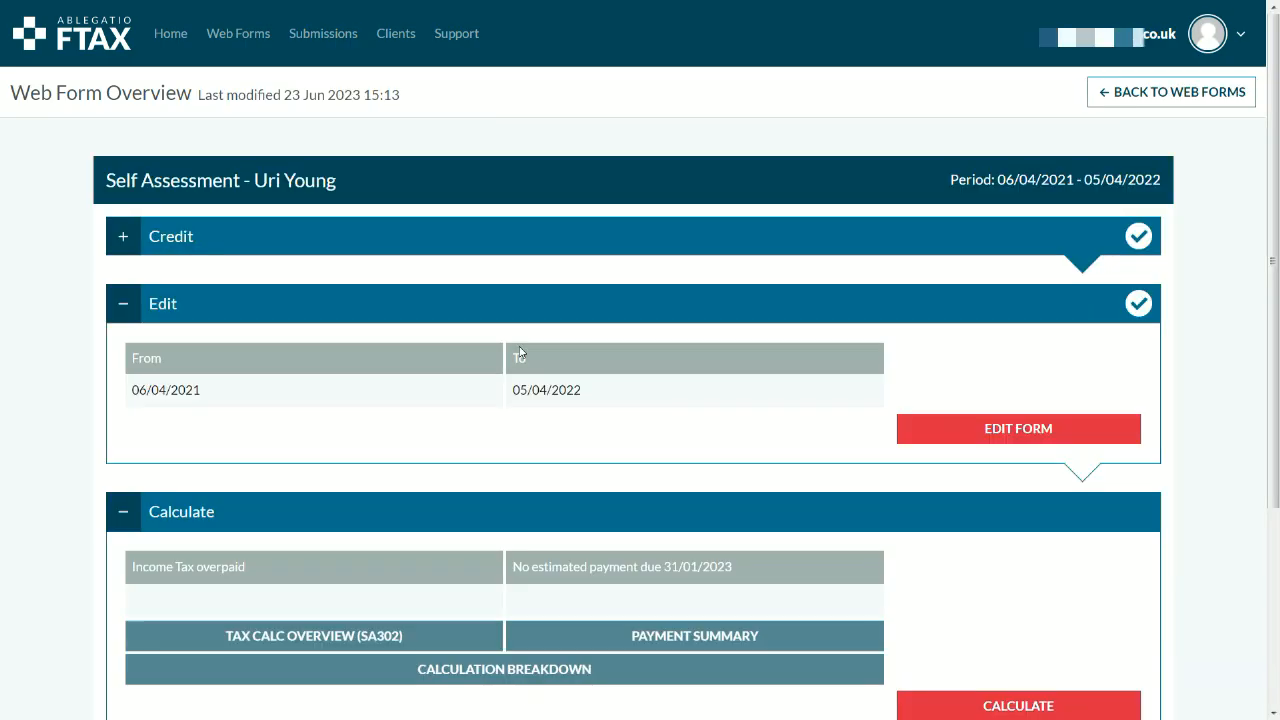
scroll(778, 386, "down", 1)
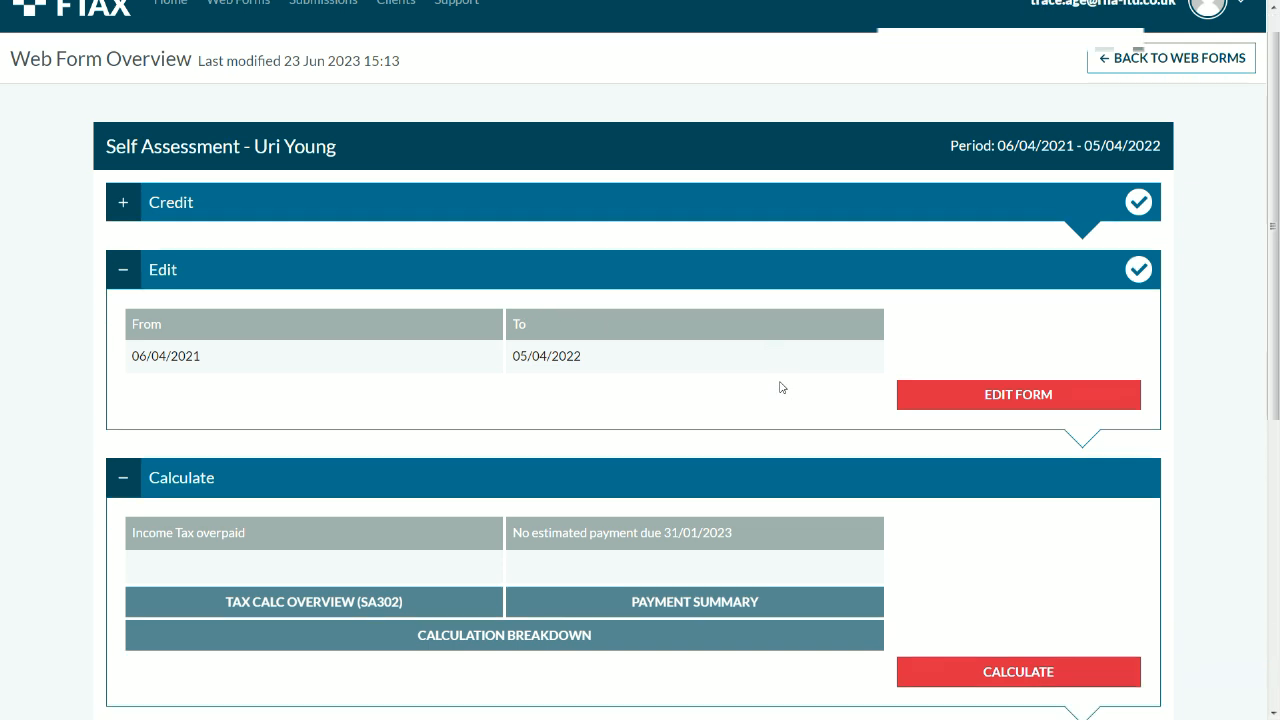
scroll(781, 387, "down", 2)
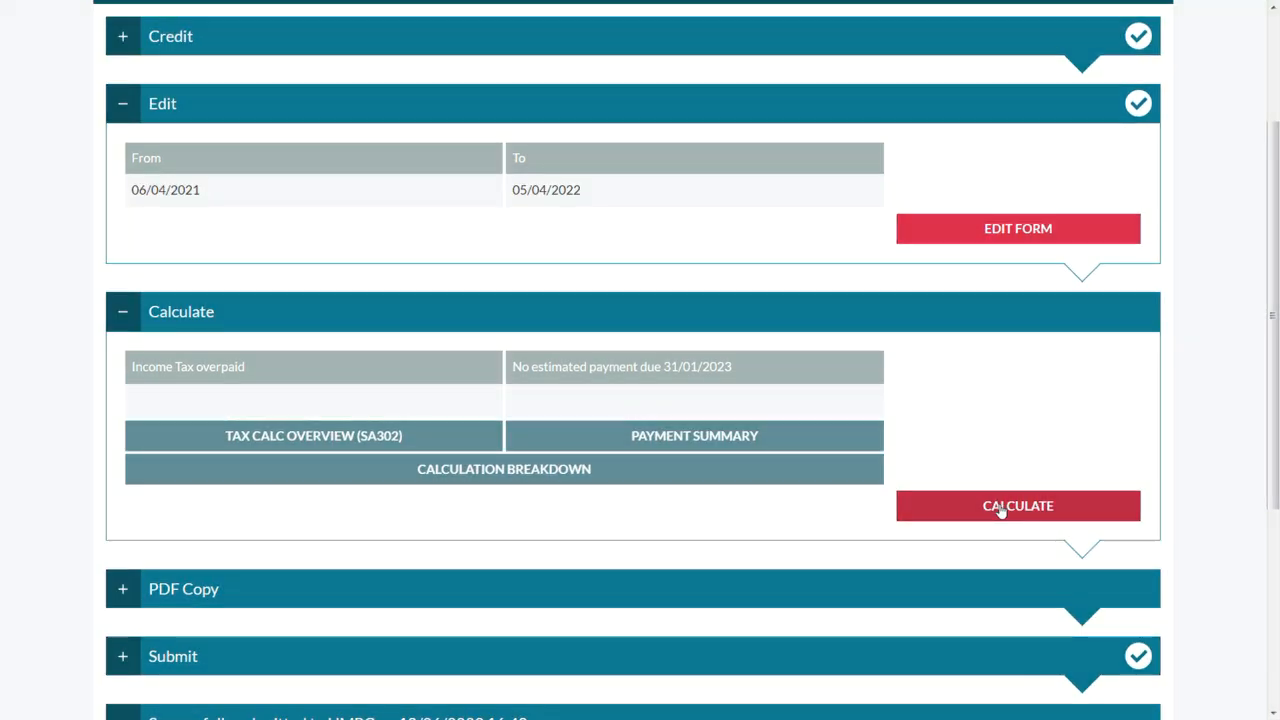
left_click(1001, 508)
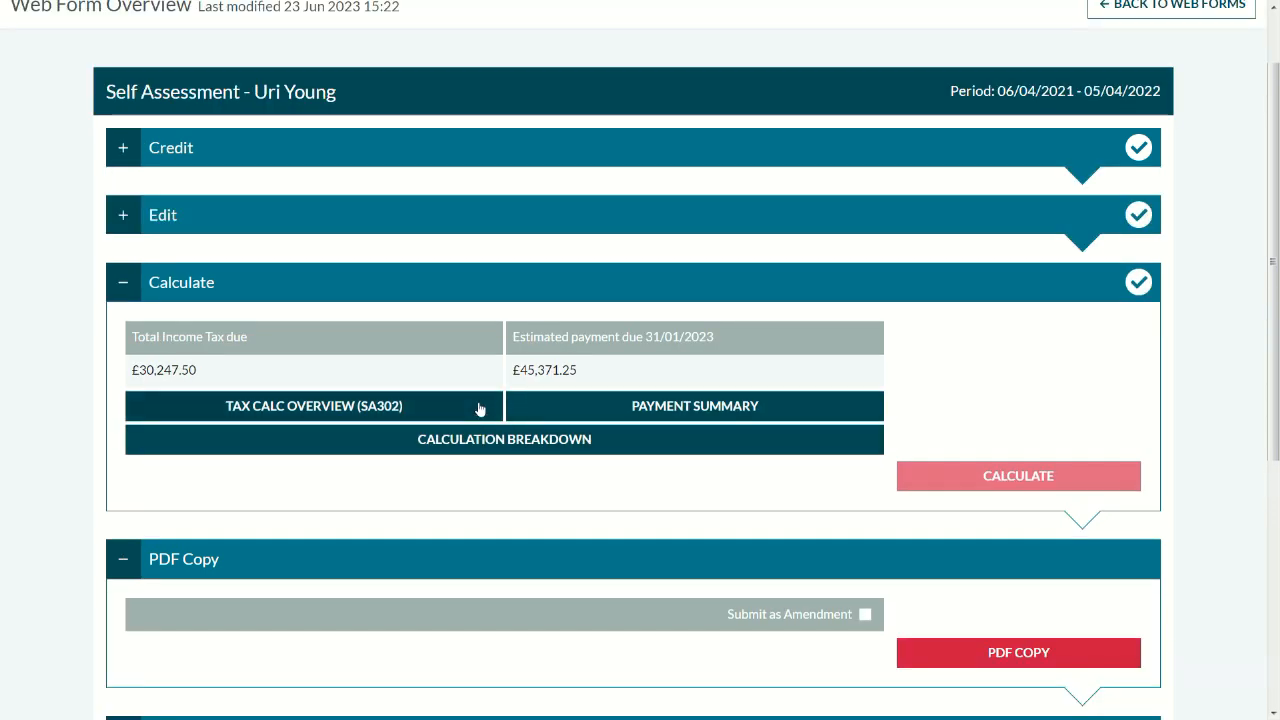
left_click(480, 407)
left_click(820, 420)
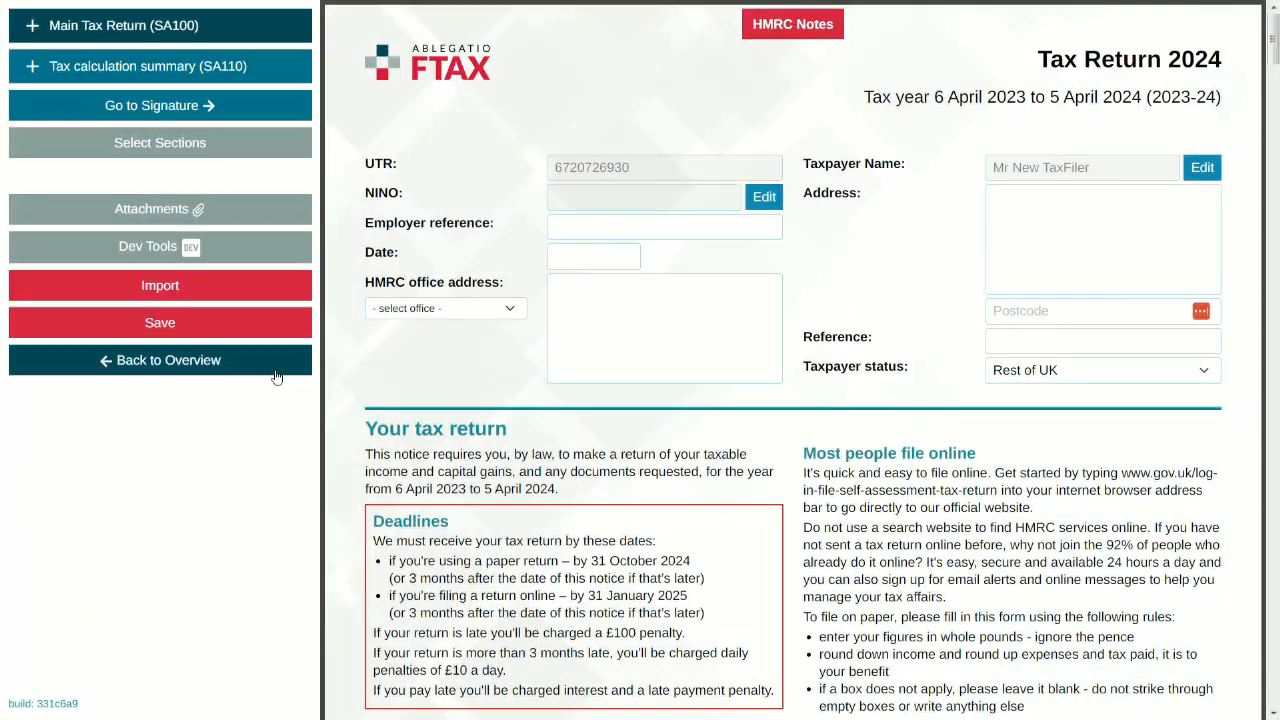
left_click(276, 376)
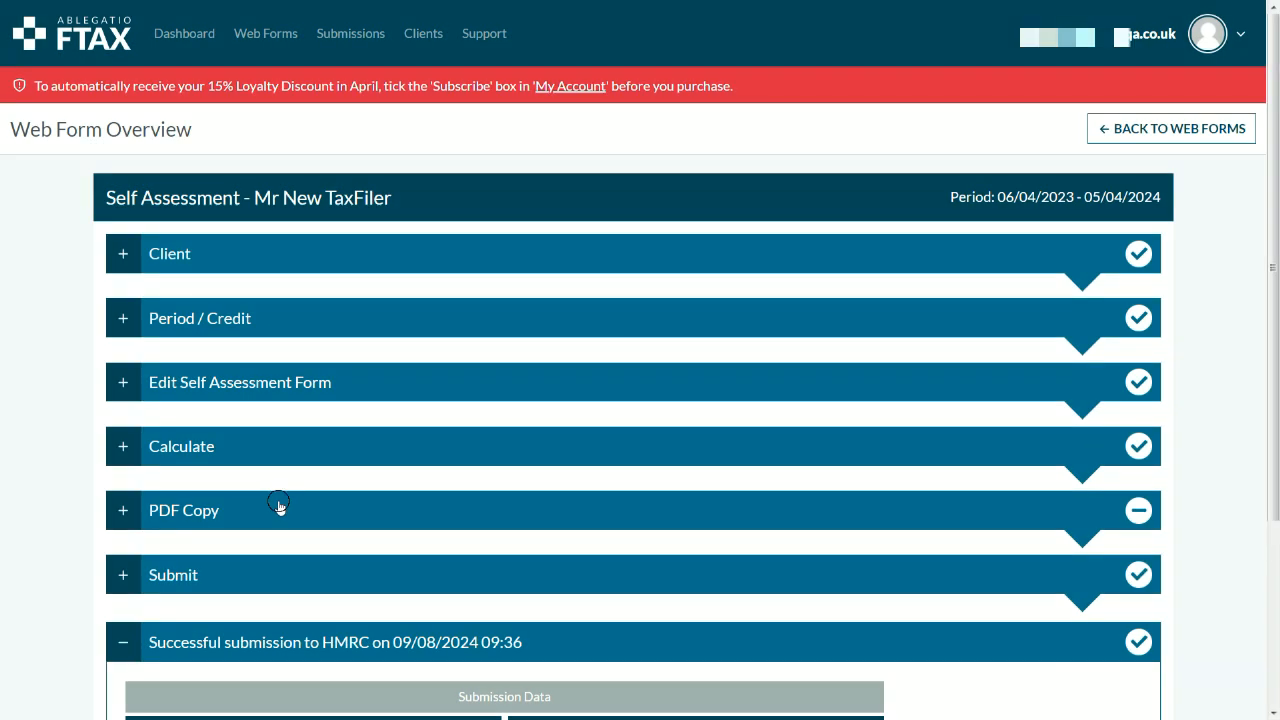
Step: Generate a downloadable PDF copy of the tax return from the PDF Copy section
left_click(278, 507)
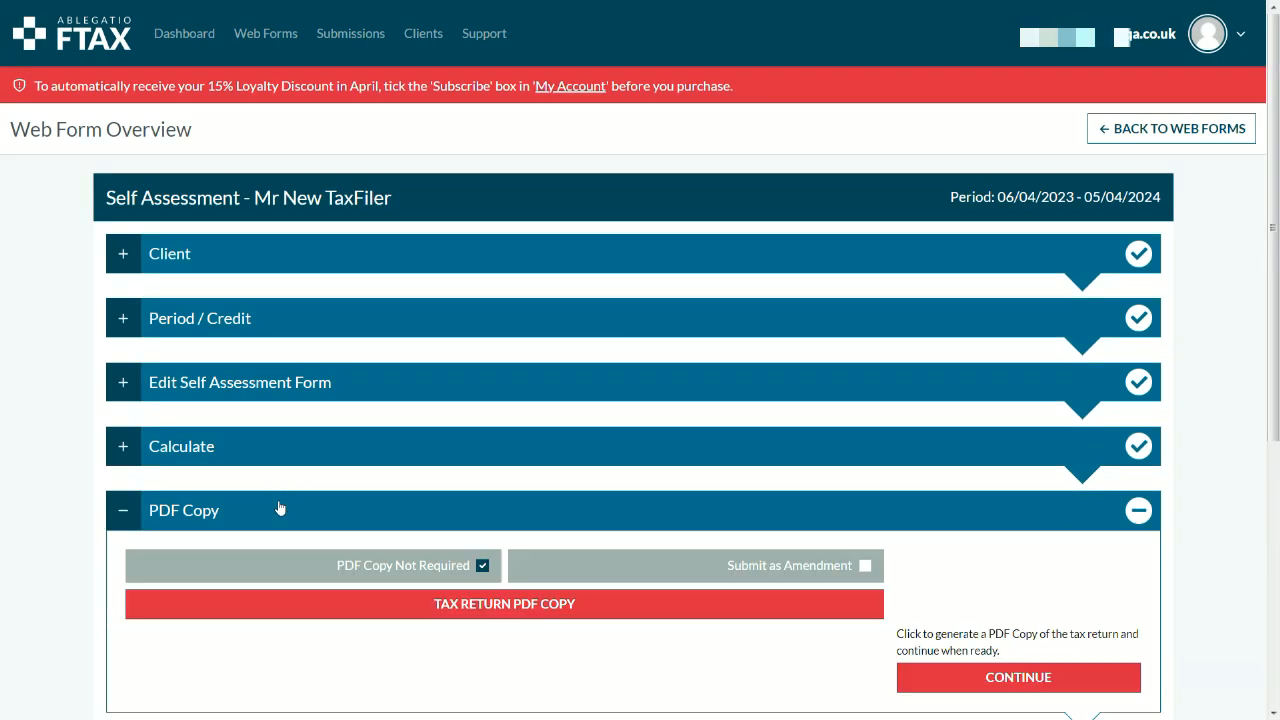
scroll(278, 508, "down", 2)
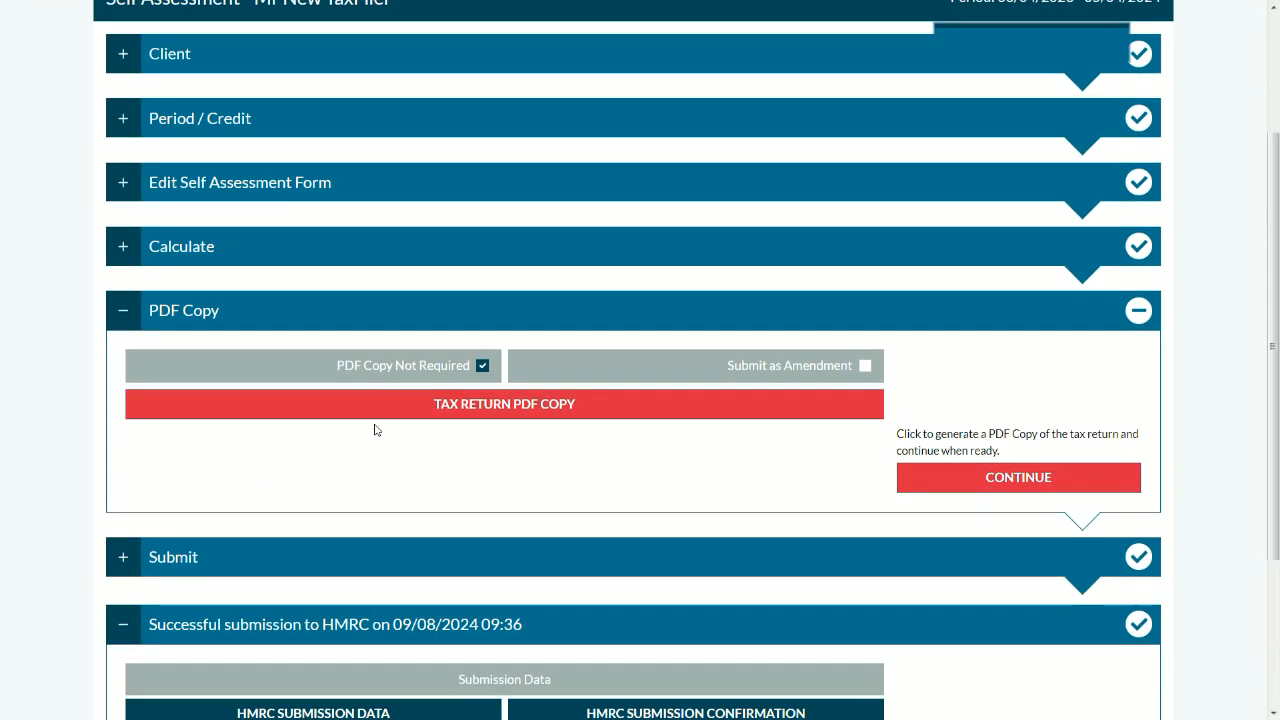
left_click(379, 408)
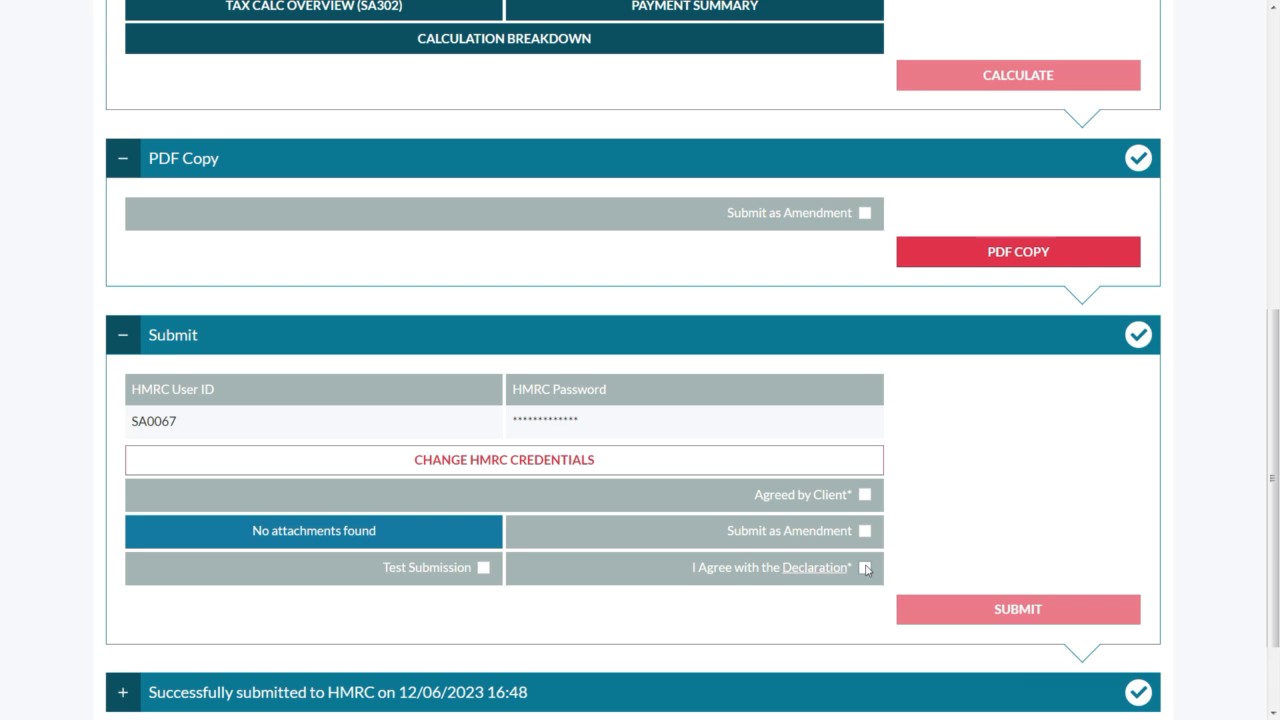
Step: Tick the HMRC declaration and Agreed by Client, leaving Test Submission switched off
left_click(865, 568)
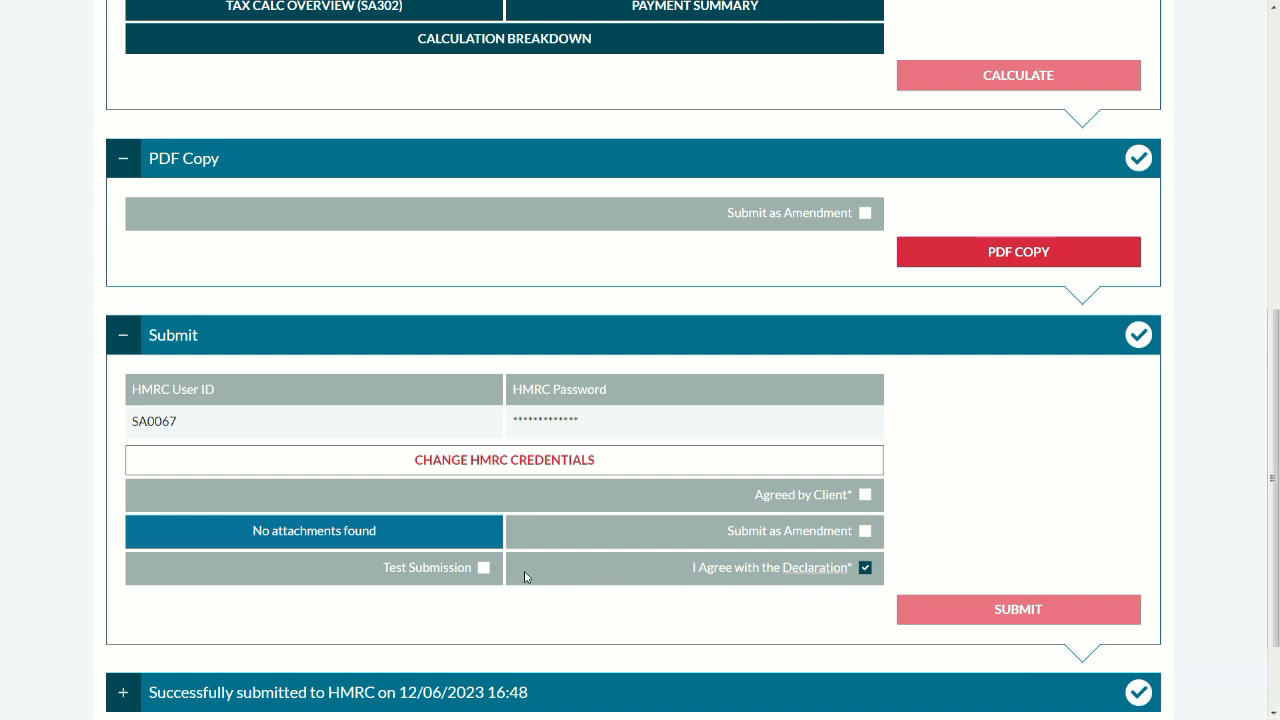
left_click(484, 567)
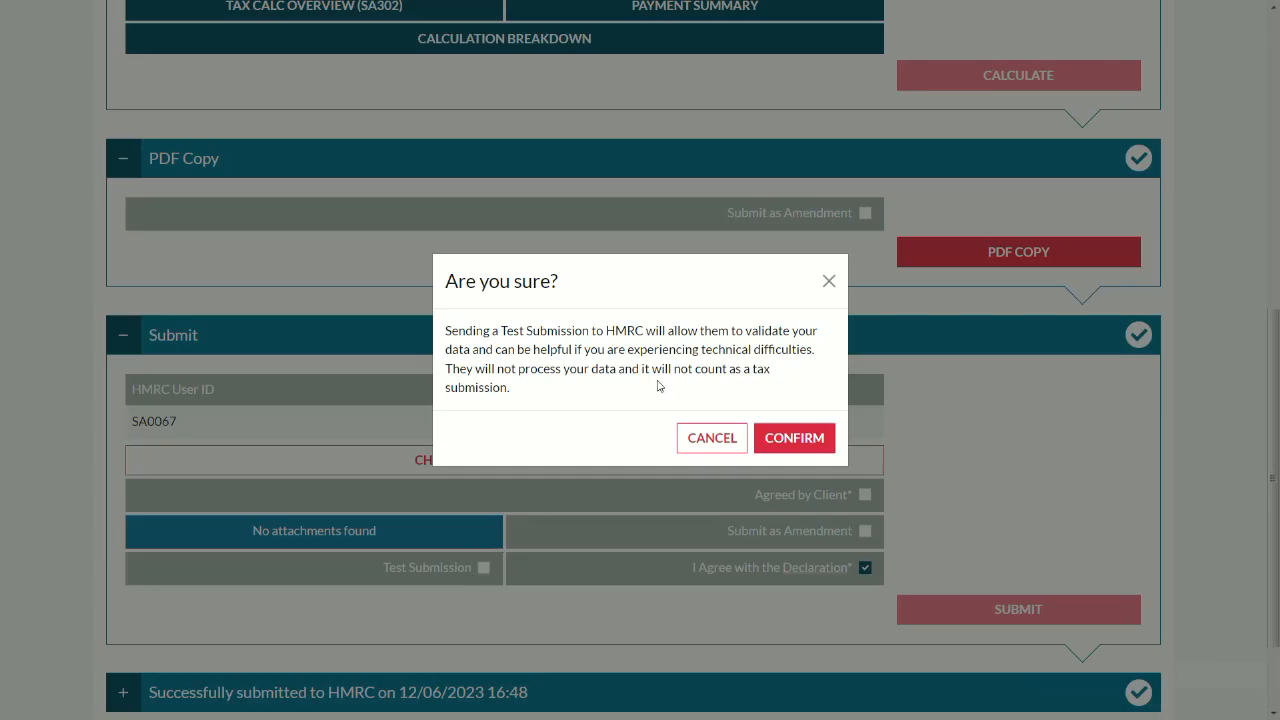
left_click(783, 437)
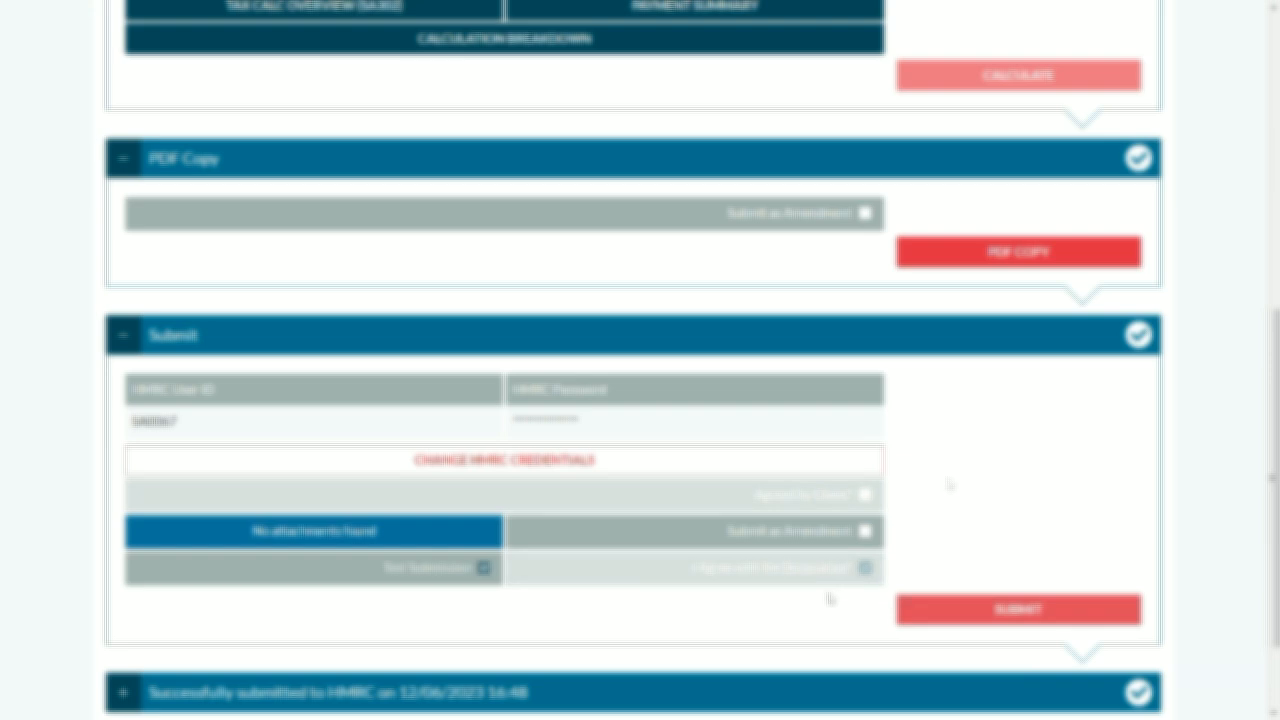
left_click(484, 567)
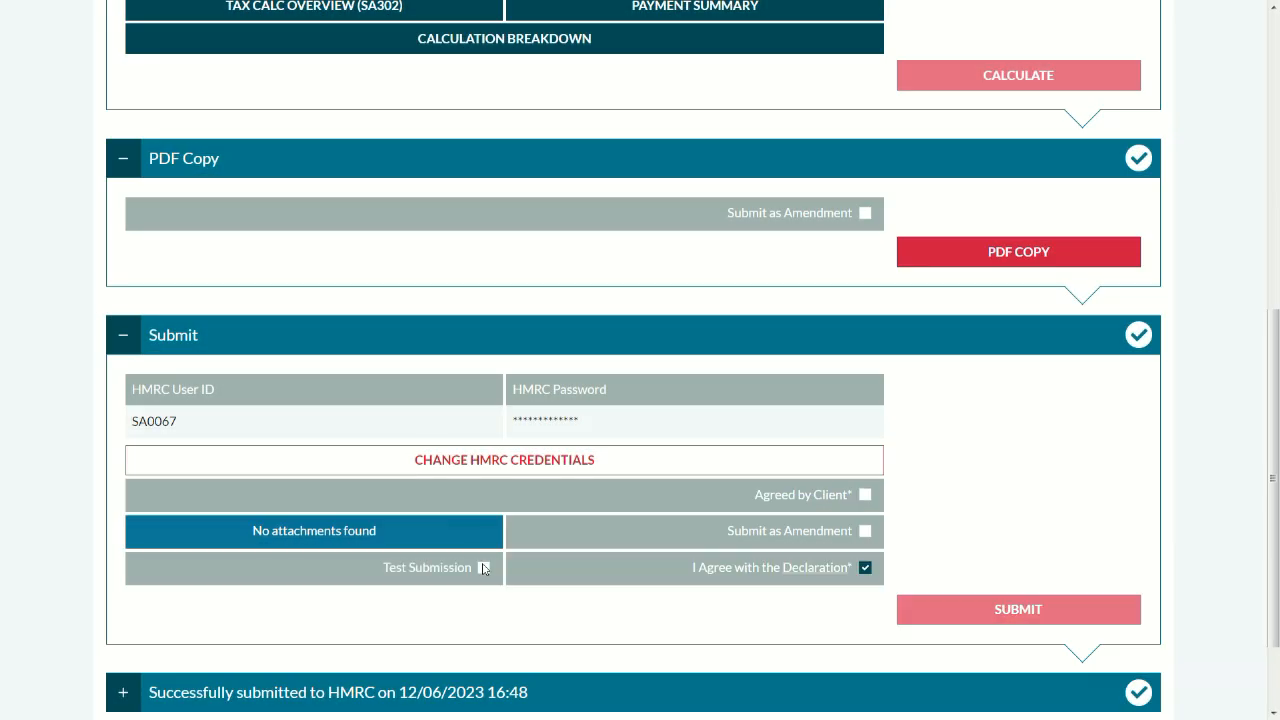
left_click(866, 495)
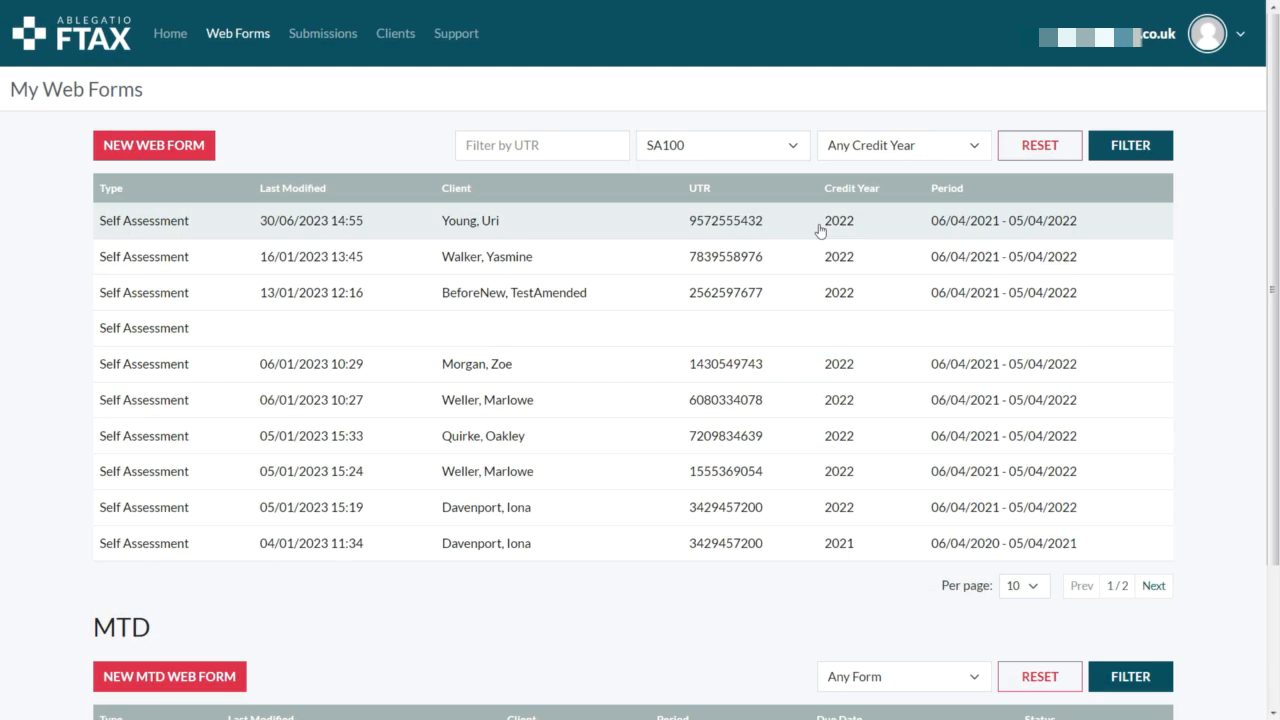
Step: Enter £1000 as box 1 pay on the Employment (SA102) - Bakery page and save
left_click(790, 224)
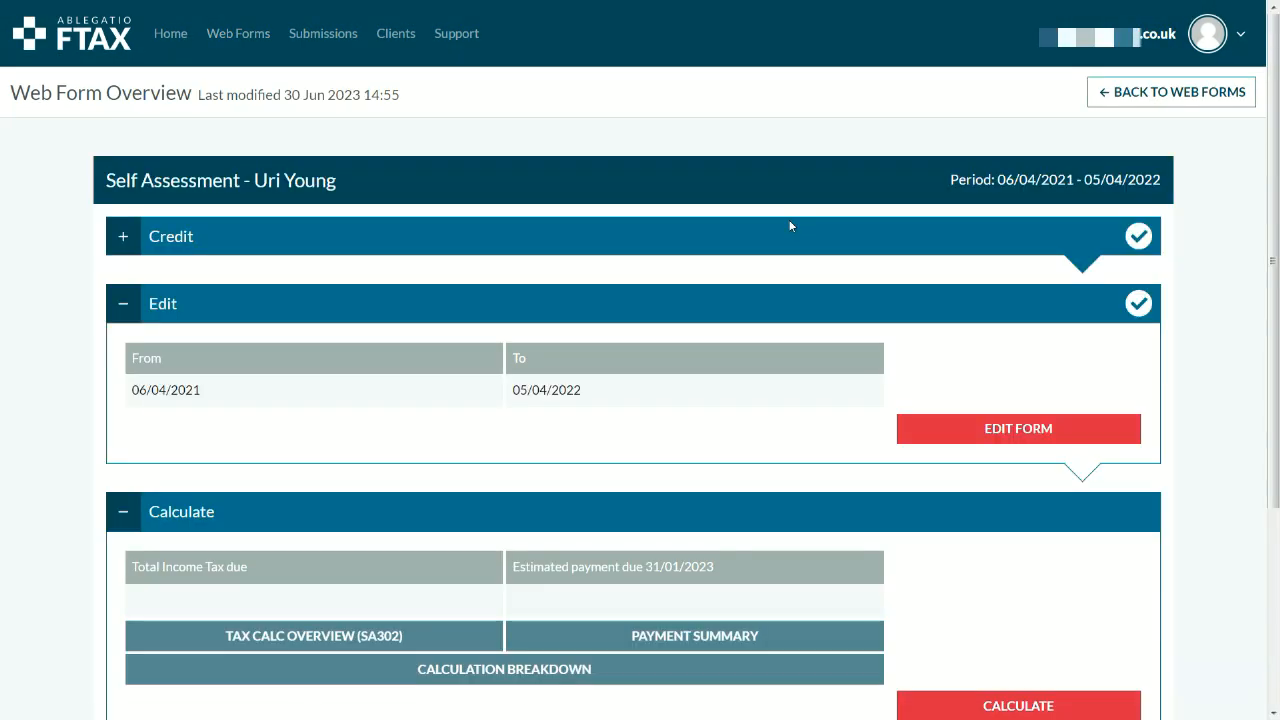
left_click(966, 430)
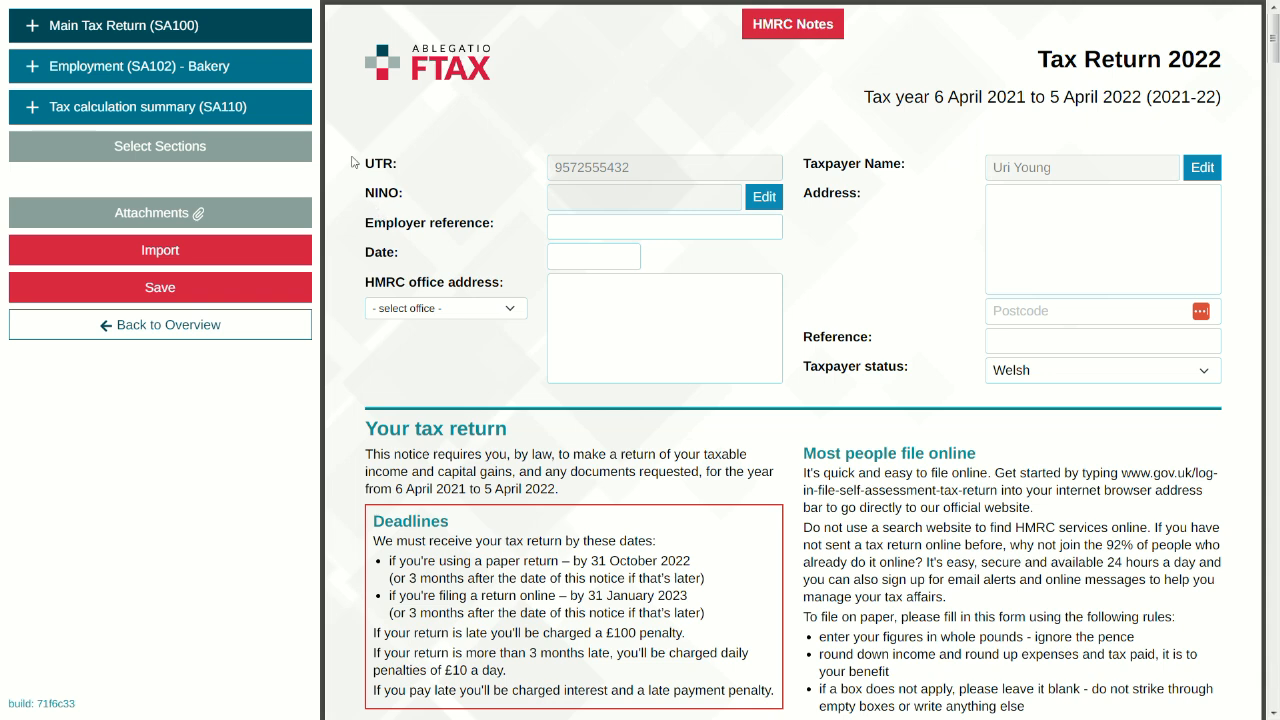
left_click(290, 78)
left_click(475, 306)
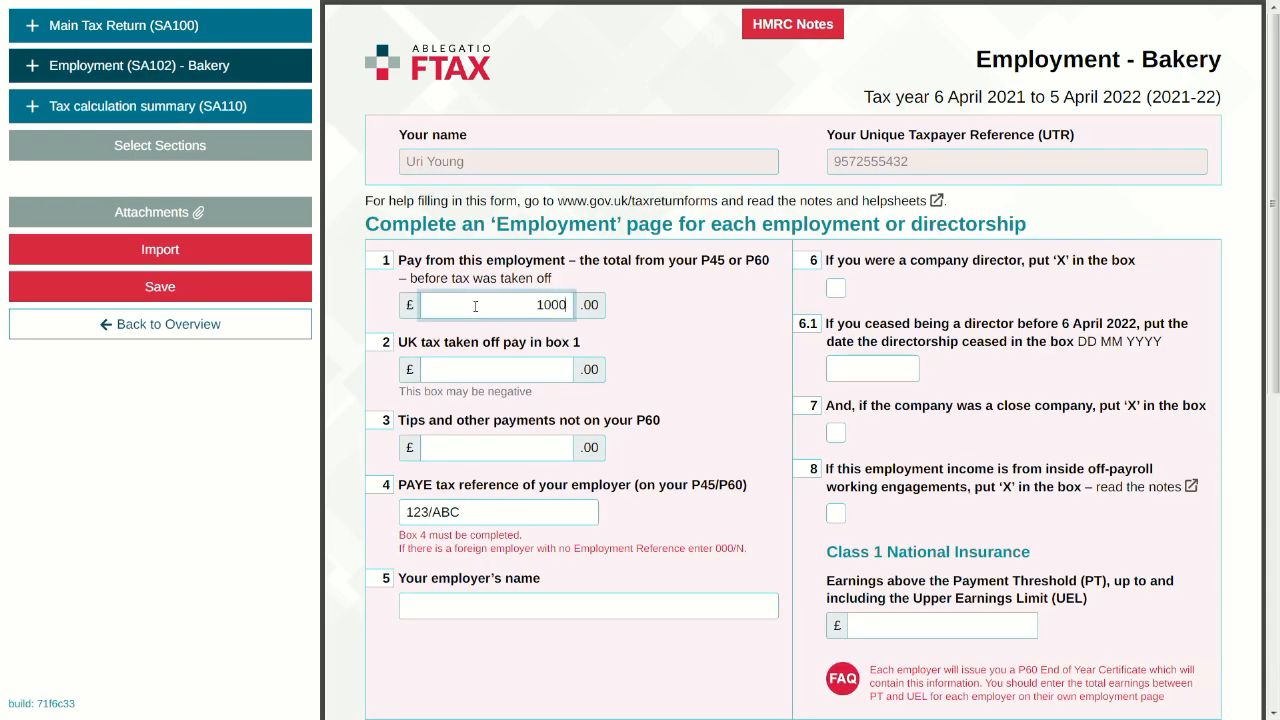
left_click(278, 297)
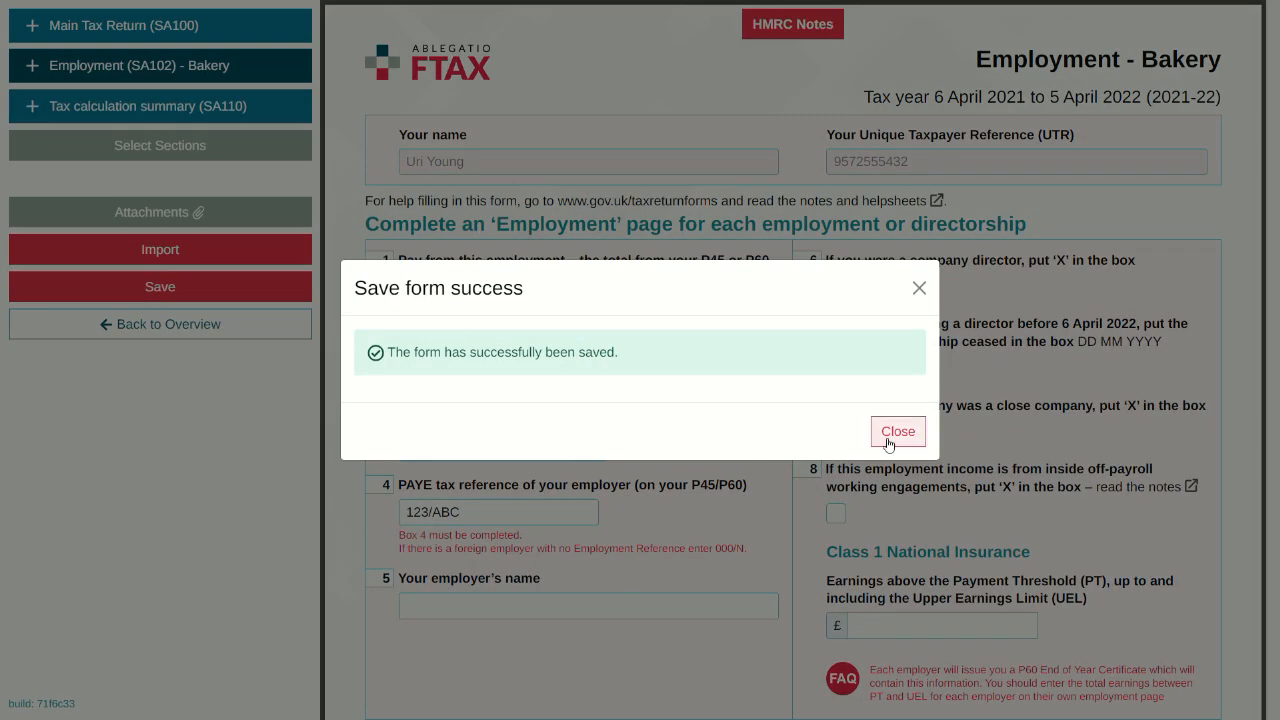
left_click(888, 432)
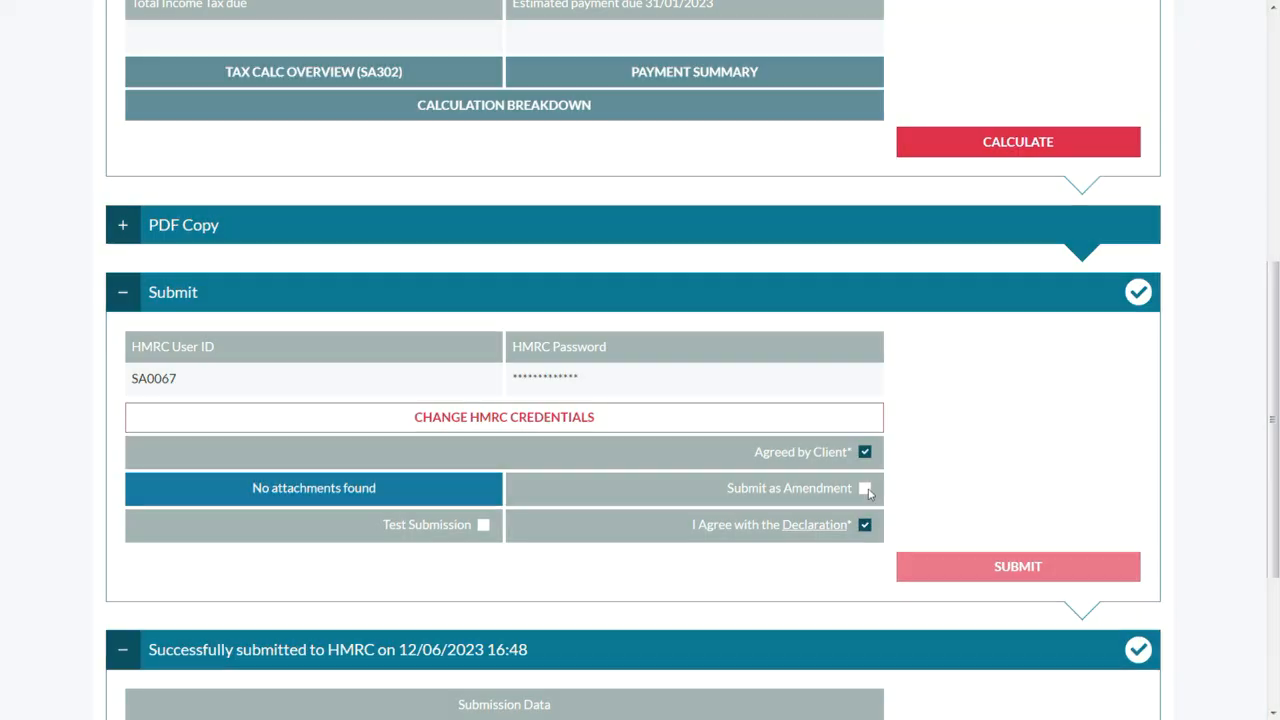
Step: Submit the SA100 to HMRC as an amended return, confirmed 30/06/2023 15:03, then return to My Web Forms
left_click(865, 489)
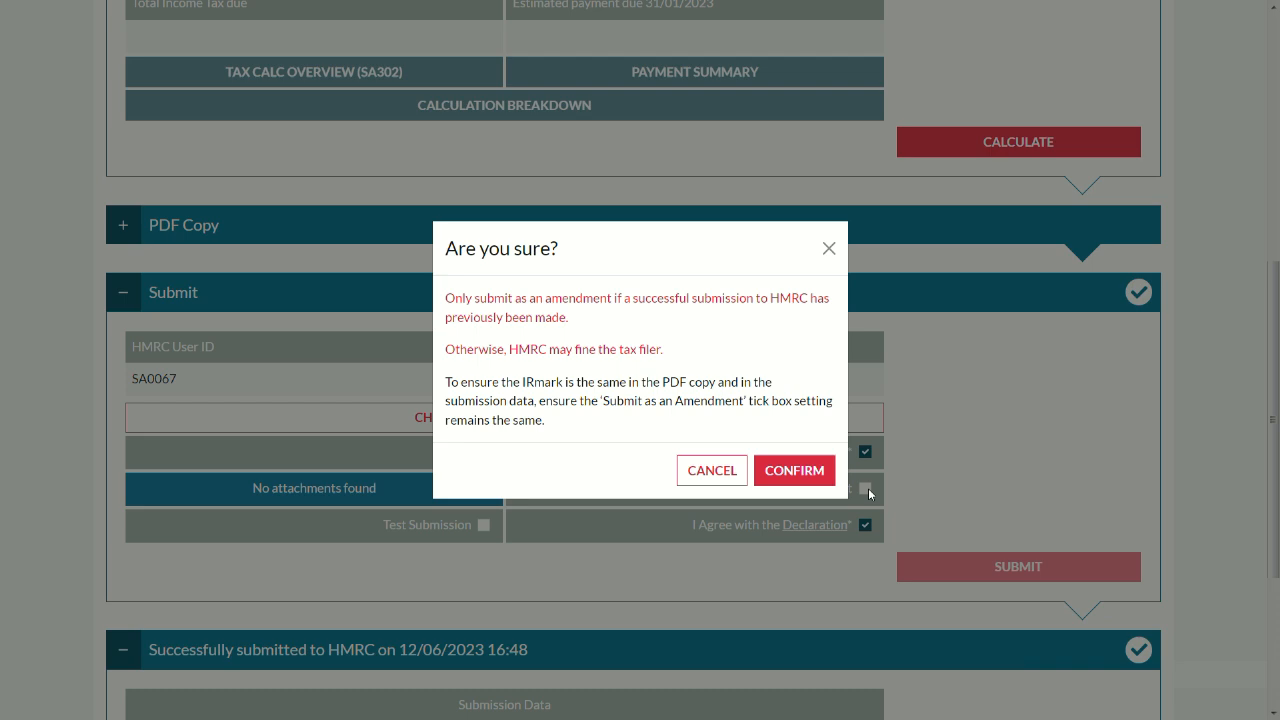
left_click(810, 482)
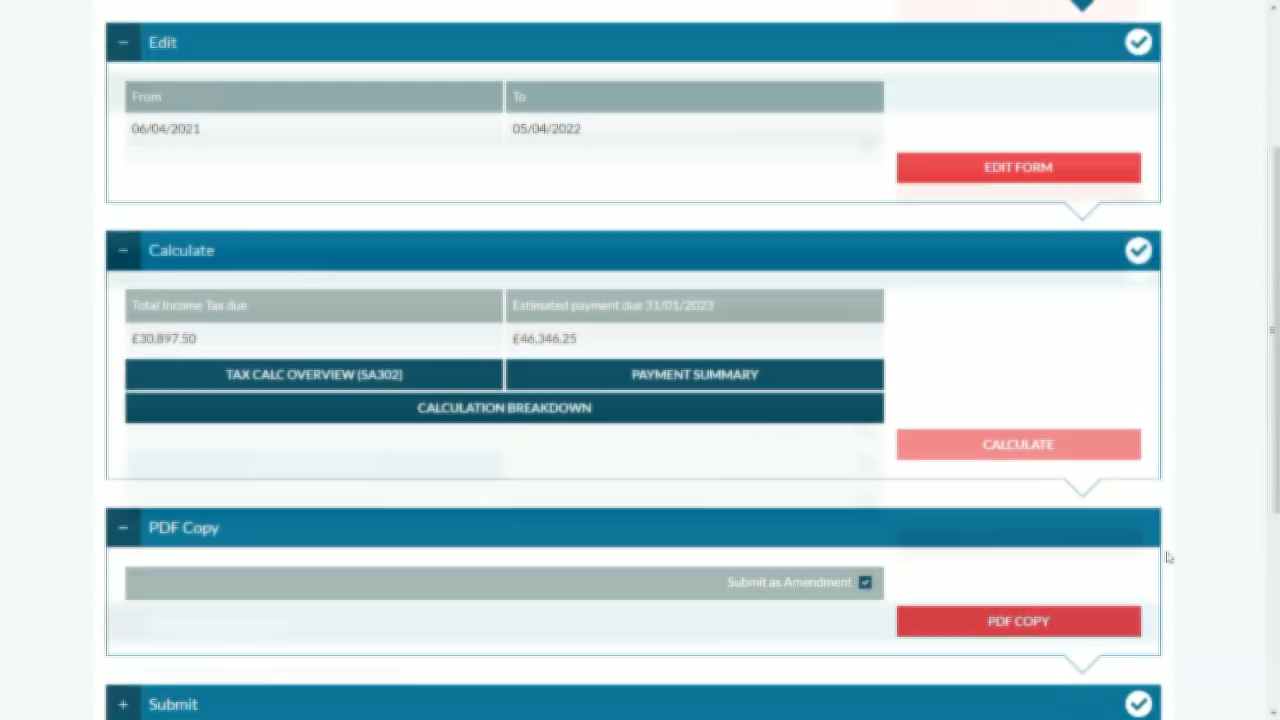
scroll(1166, 557, "down", 4)
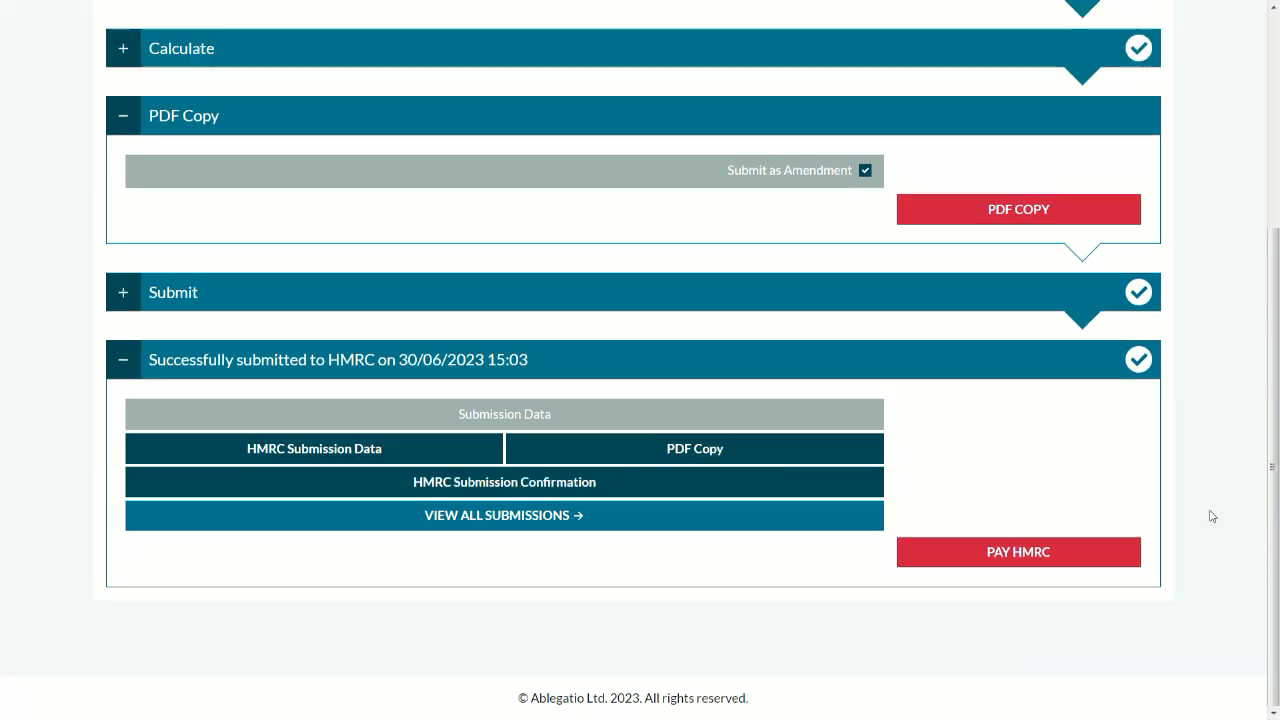
scroll(1208, 514, "up", 4)
left_click(1158, 100)
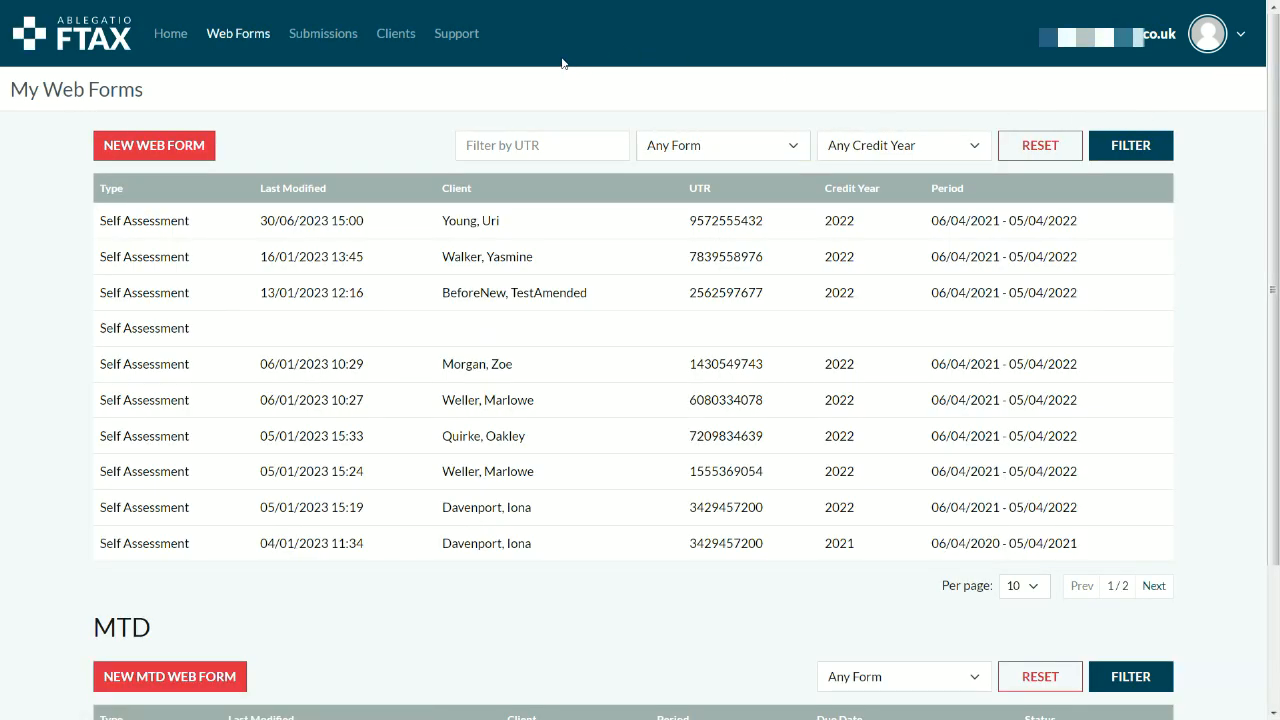
Step: From the Home dashboard's Recent Submissions, open the 30/06/2023 amended SA100 submission marked Success
left_click(170, 33)
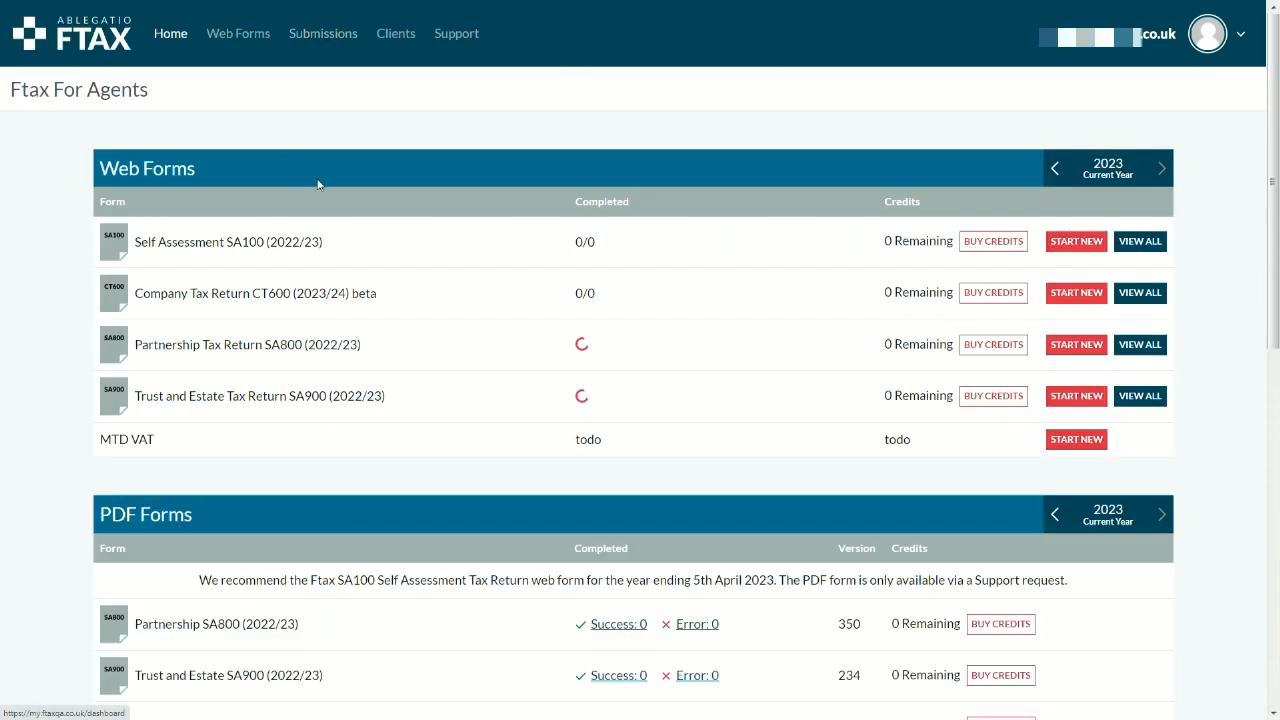
scroll(317, 182, "down", 5)
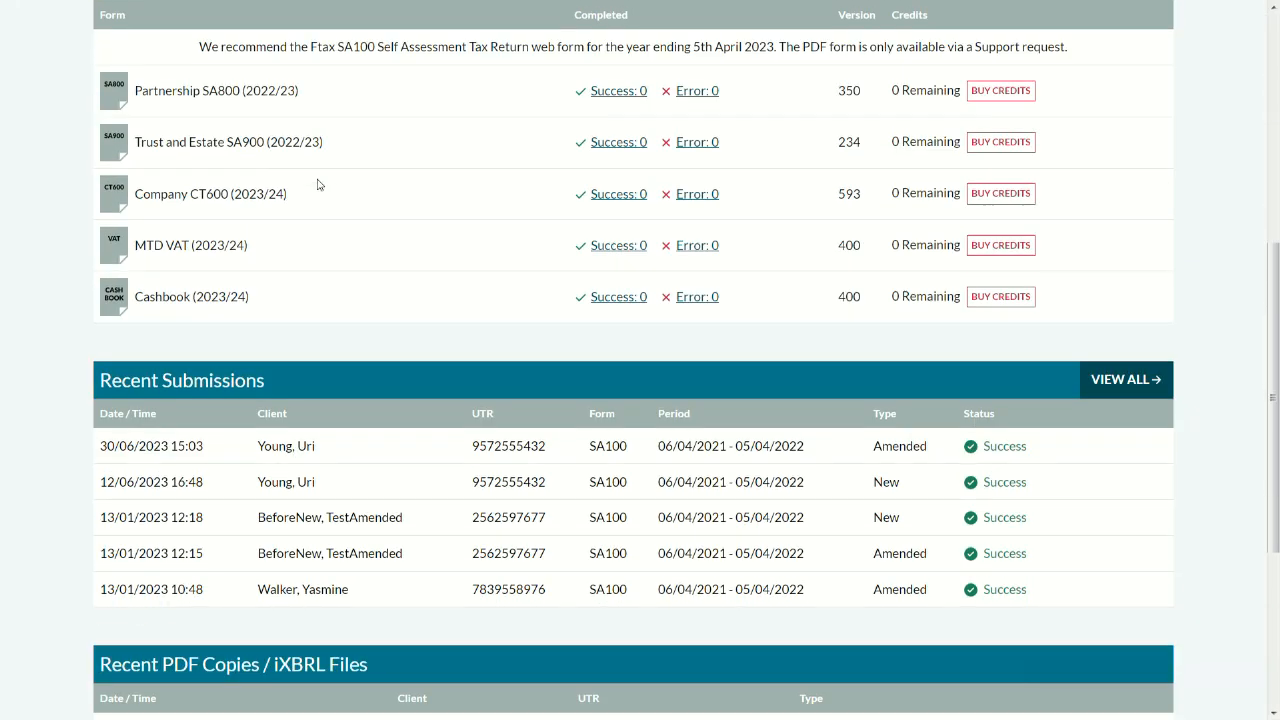
scroll(317, 184, "down", 1)
left_click(351, 371)
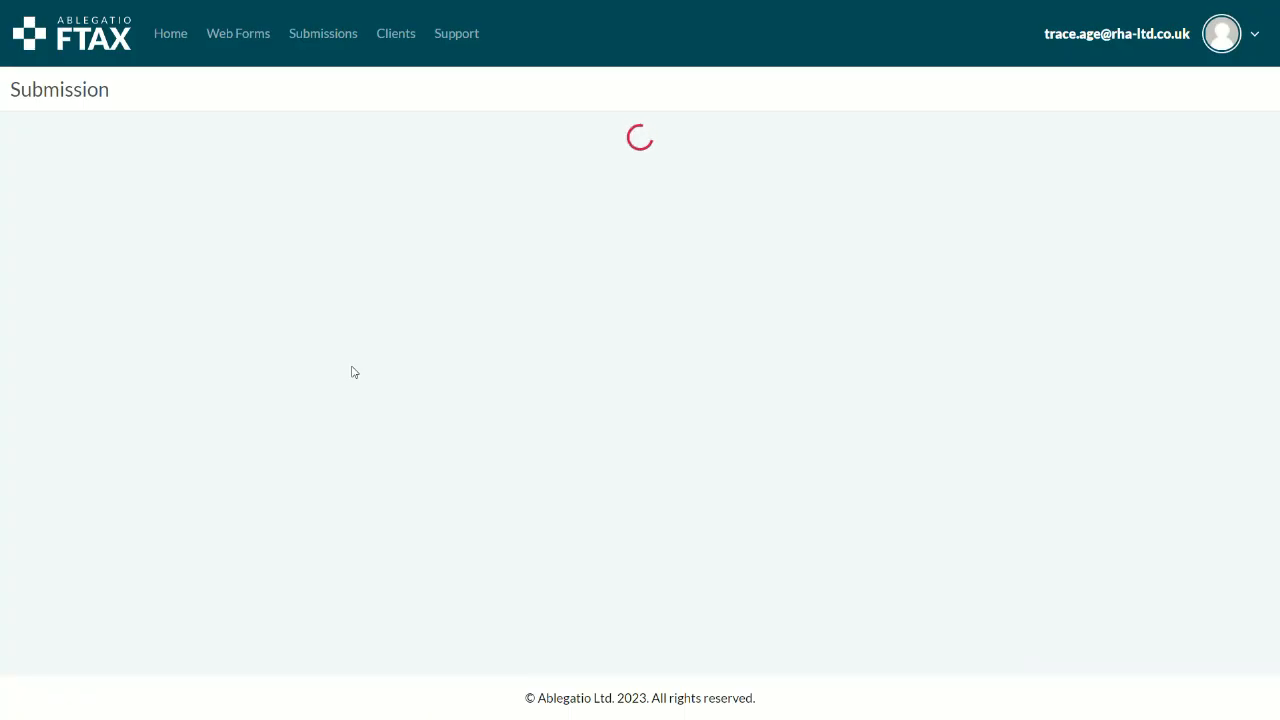